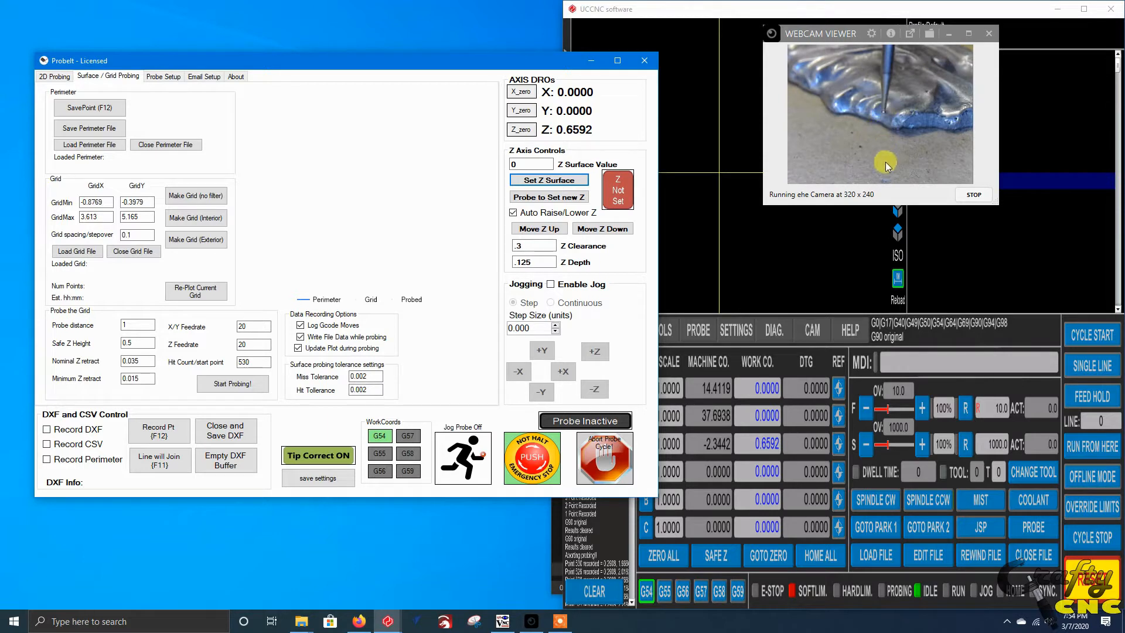
- Zero the Y axis at the probe's current position and set the Z surface value to 0
{"action": "left_click", "coordinate": [524, 111]}
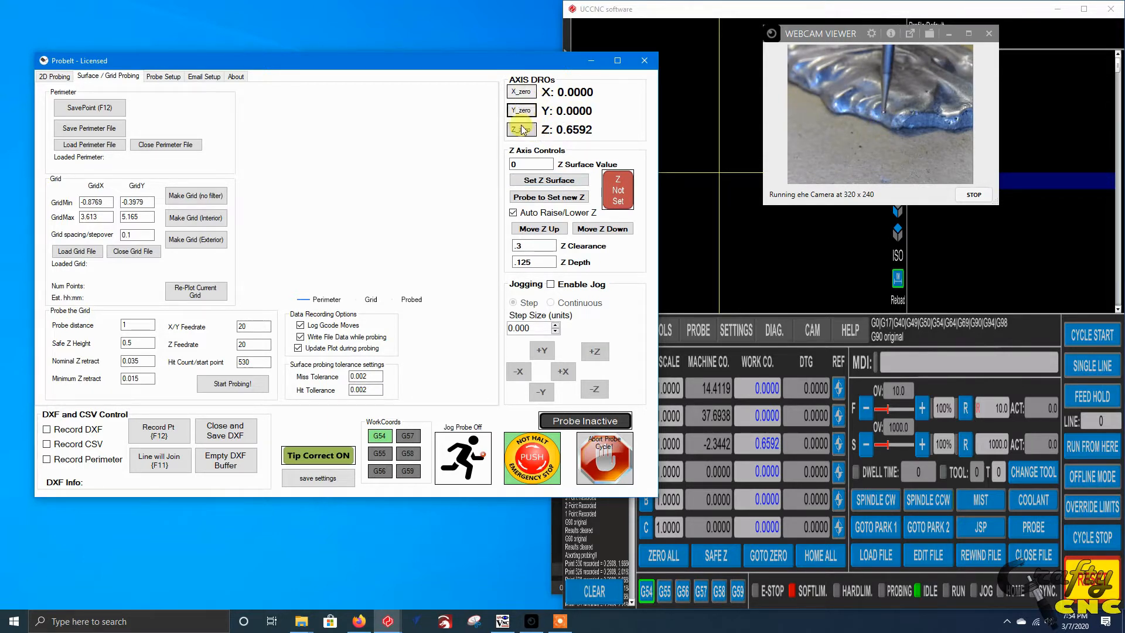
{"action": "left_click", "coordinate": [578, 182]}
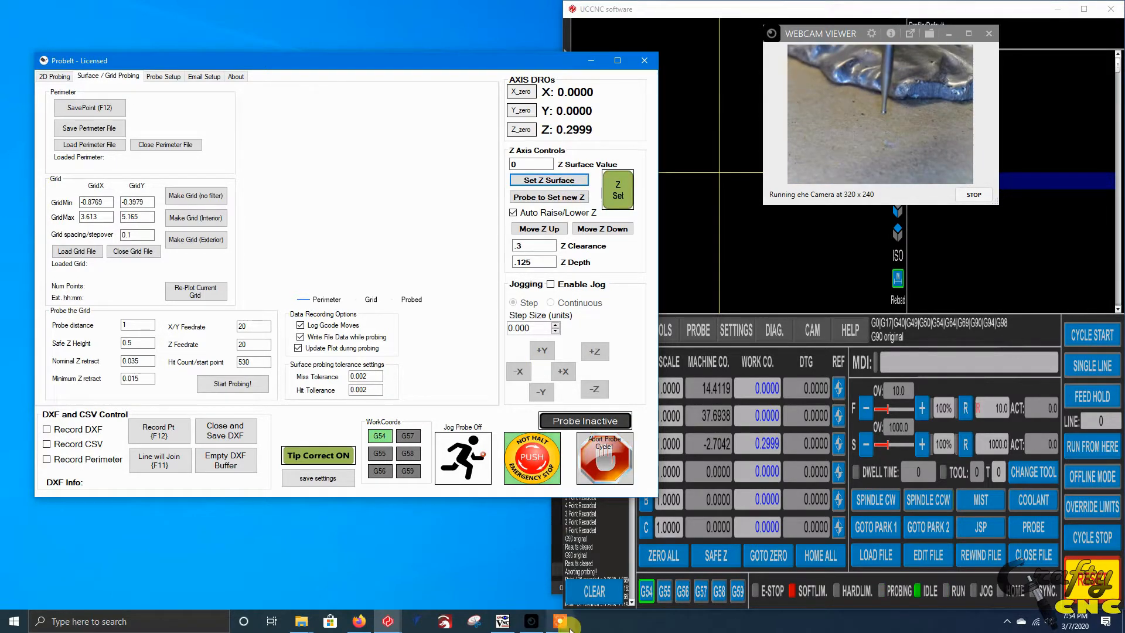
- Record ten perimeter points with the probe positioned successively around the outline of the metal part
{"action": "mouse_move", "coordinate": [569, 627]}
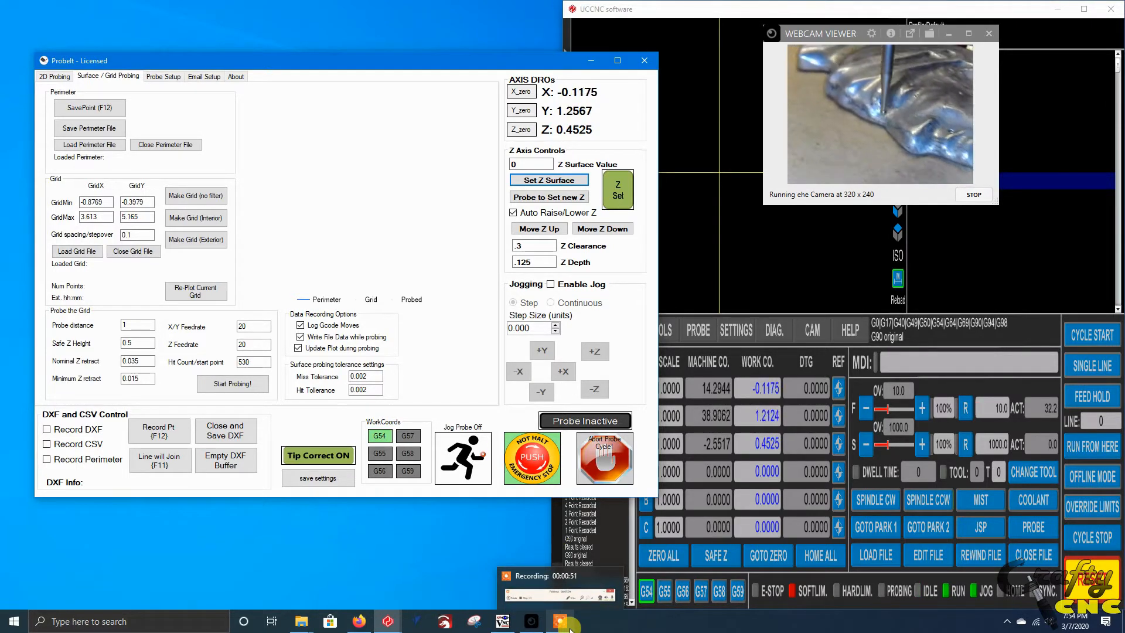
{"action": "left_click", "coordinate": [581, 457]}
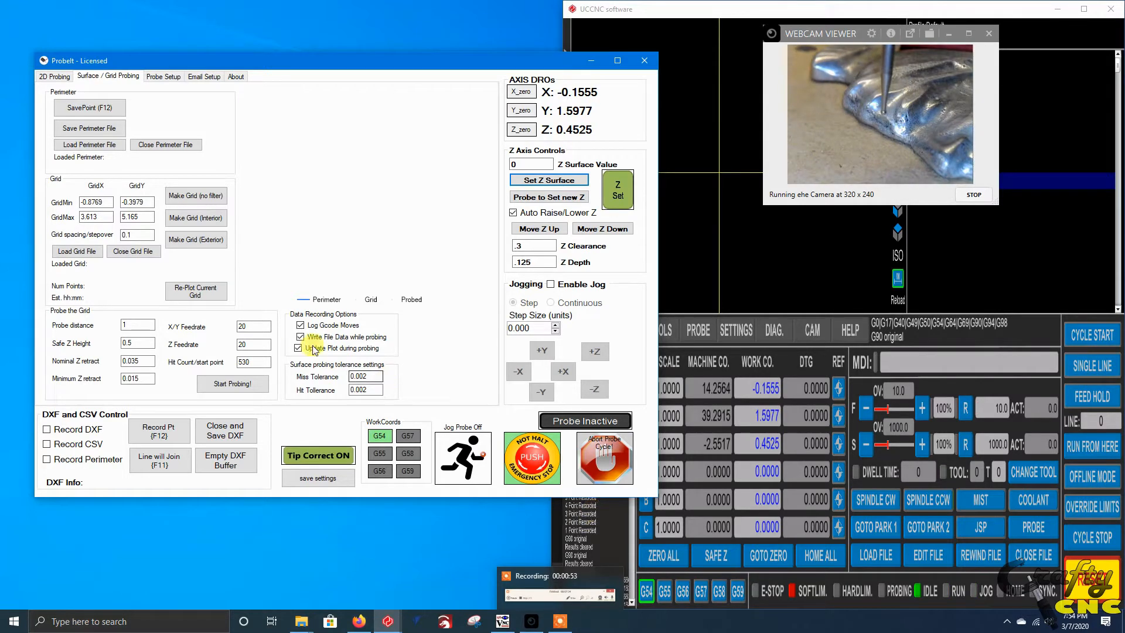
{"action": "left_click", "coordinate": [105, 111]}
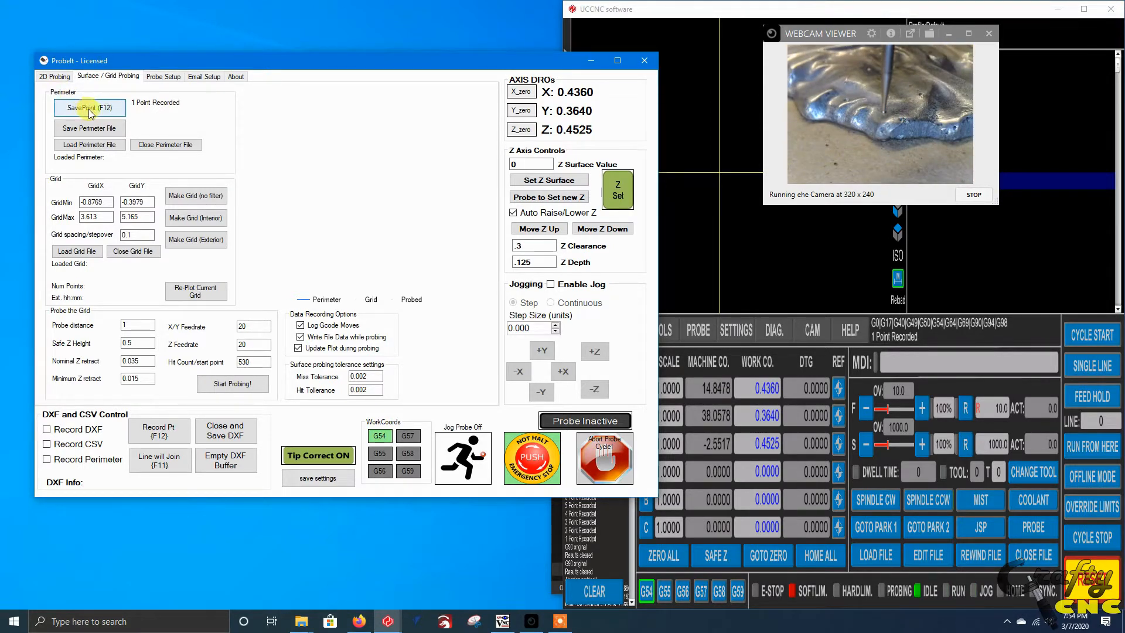
{"action": "left_click", "coordinate": [90, 111]}
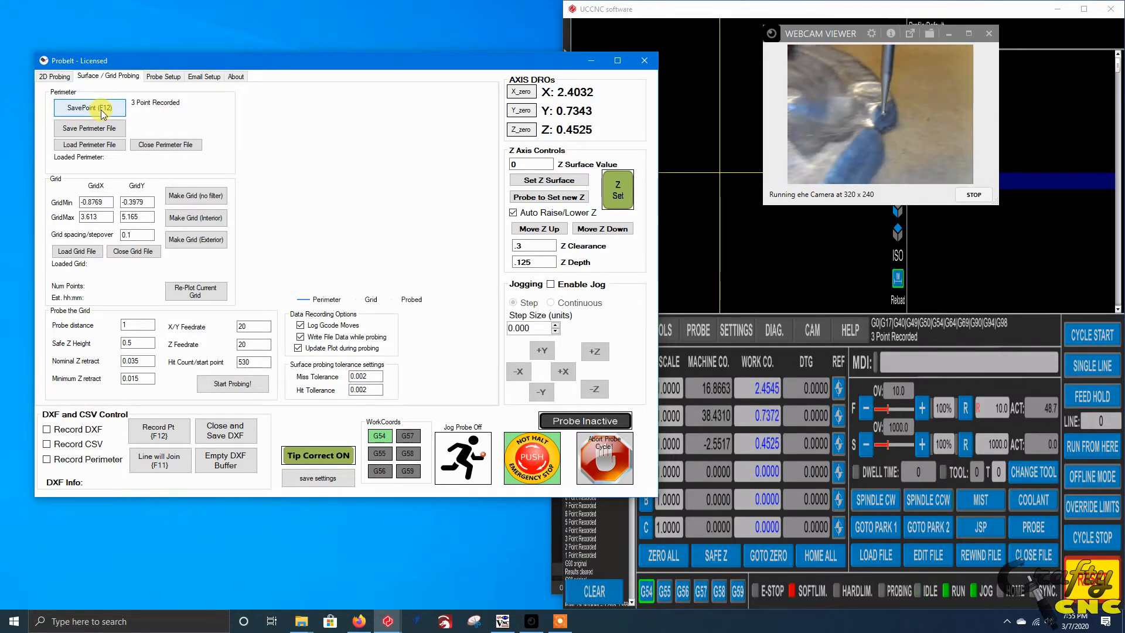
{"action": "left_click", "coordinate": [103, 111]}
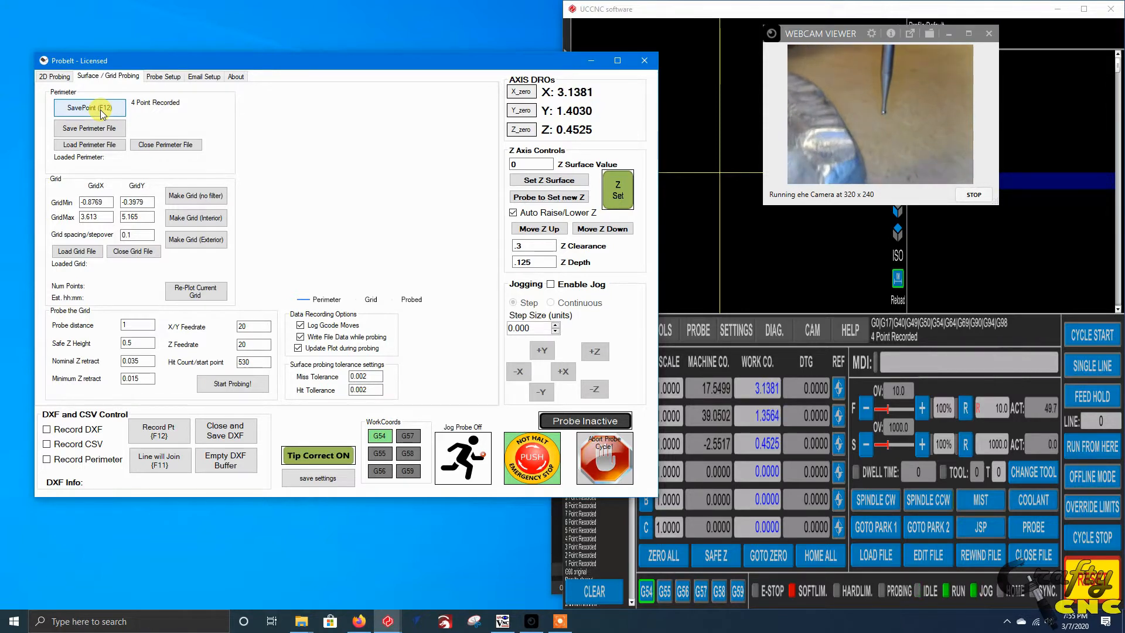
{"action": "left_click", "coordinate": [103, 111]}
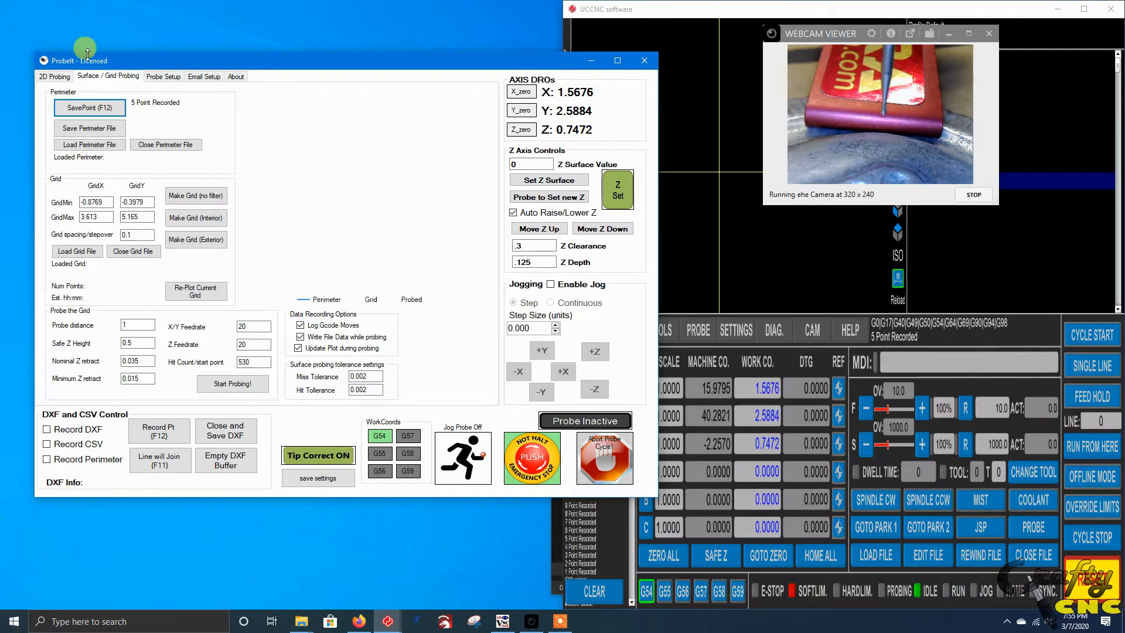
{"action": "left_click", "coordinate": [94, 108]}
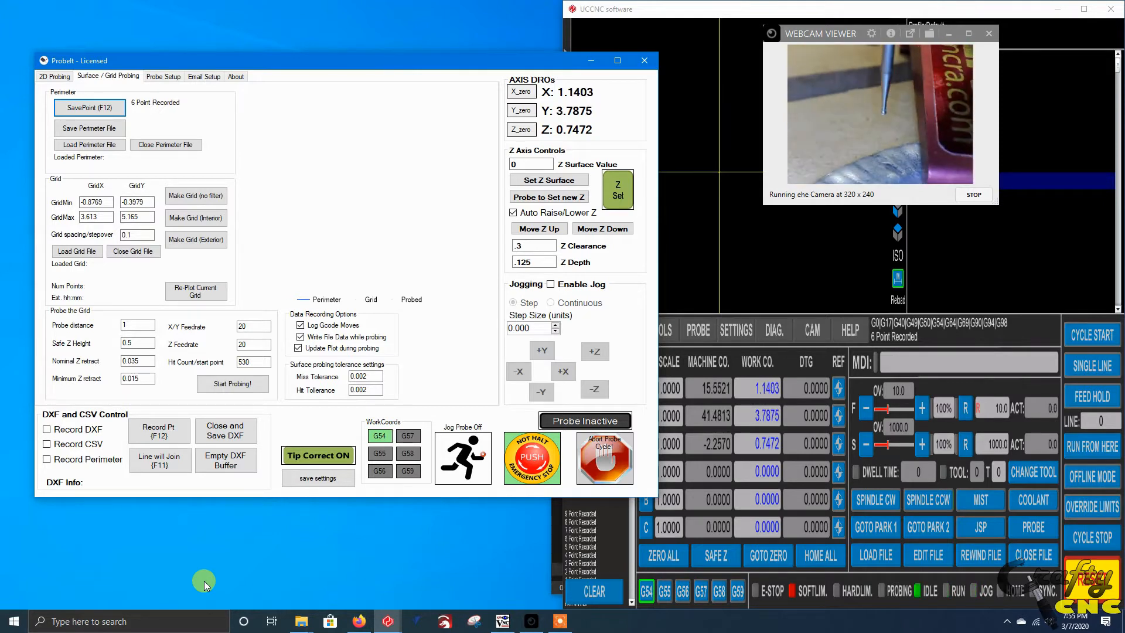
{"action": "left_click", "coordinate": [99, 110]}
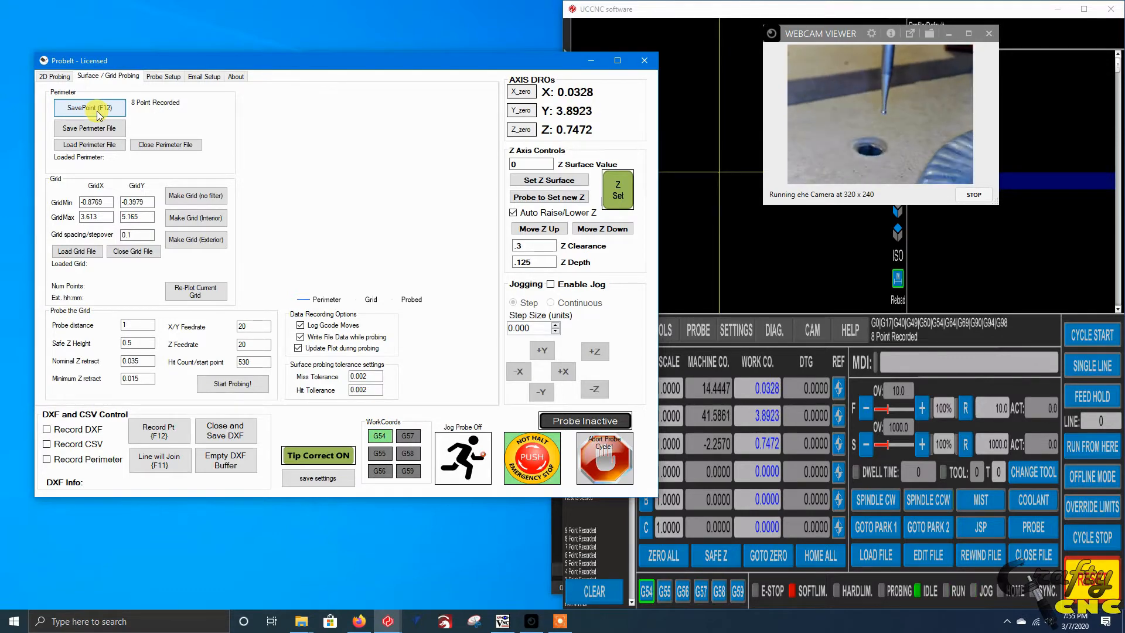
{"action": "left_click", "coordinate": [97, 111]}
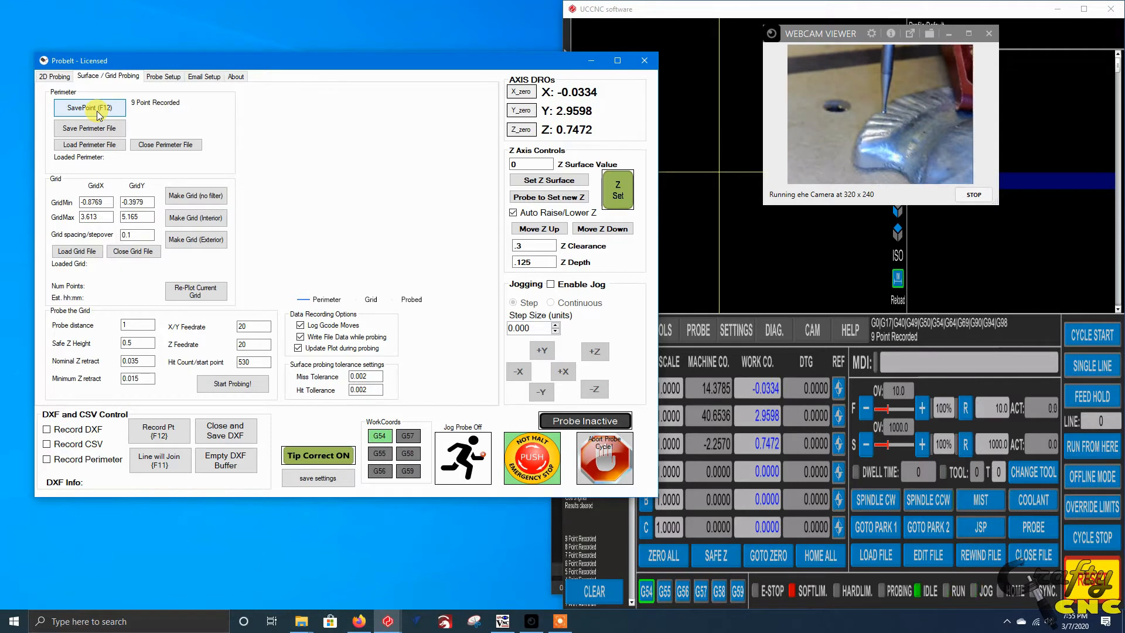
{"action": "left_click", "coordinate": [97, 110]}
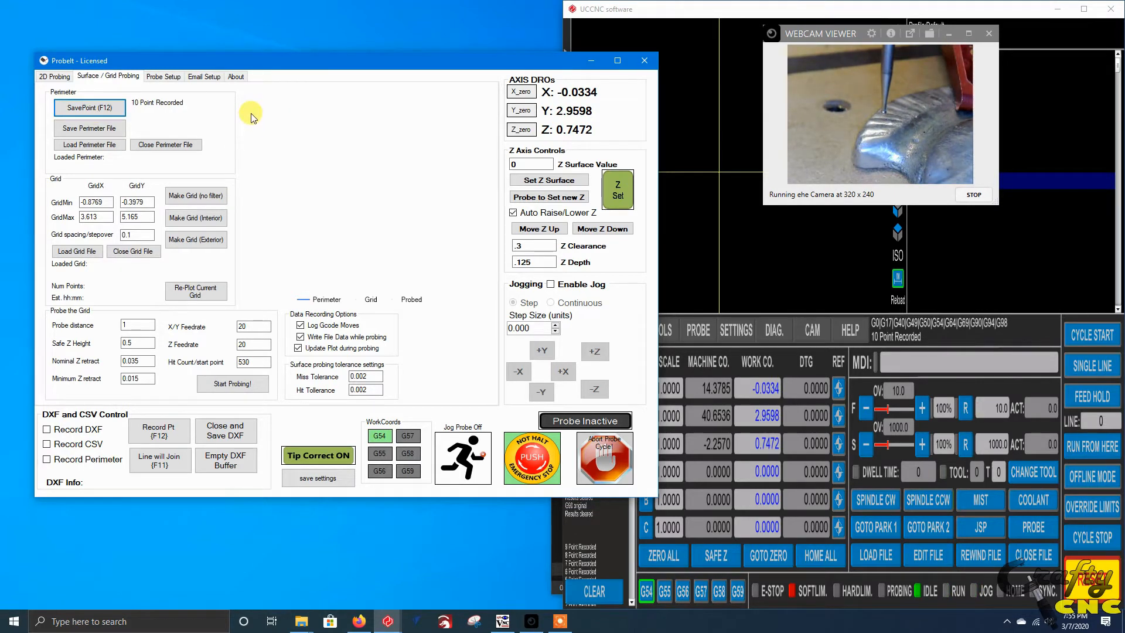
- Save the recorded perimeter points as a perimeter file named sparttest in the output folder
{"action": "left_click", "coordinate": [103, 129]}
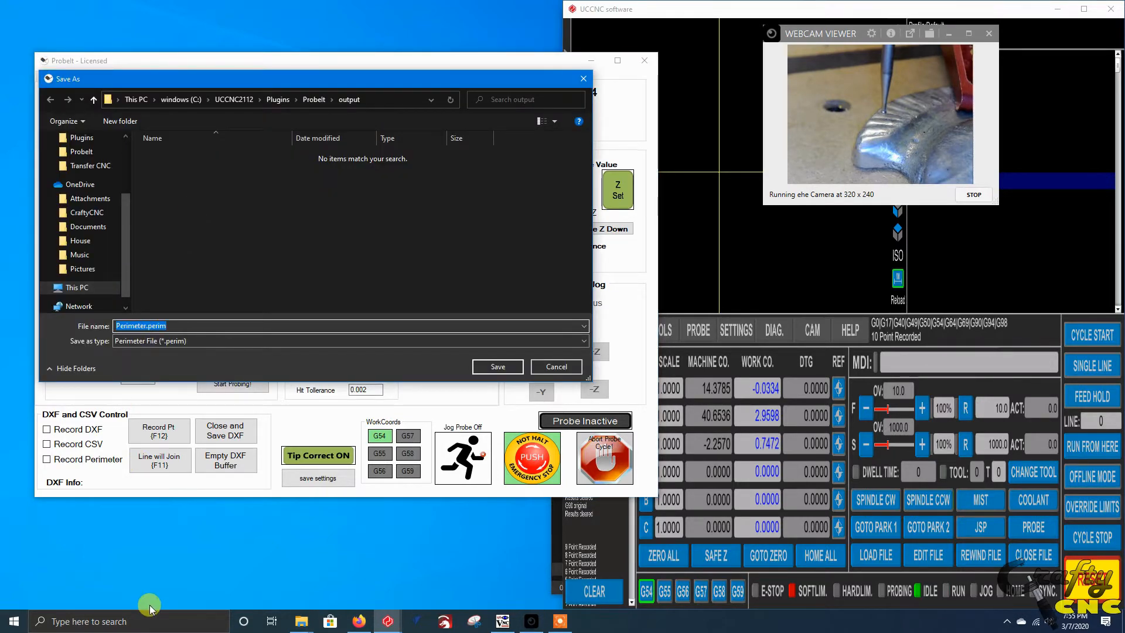
{"action": "type", "text": "sparttest"}
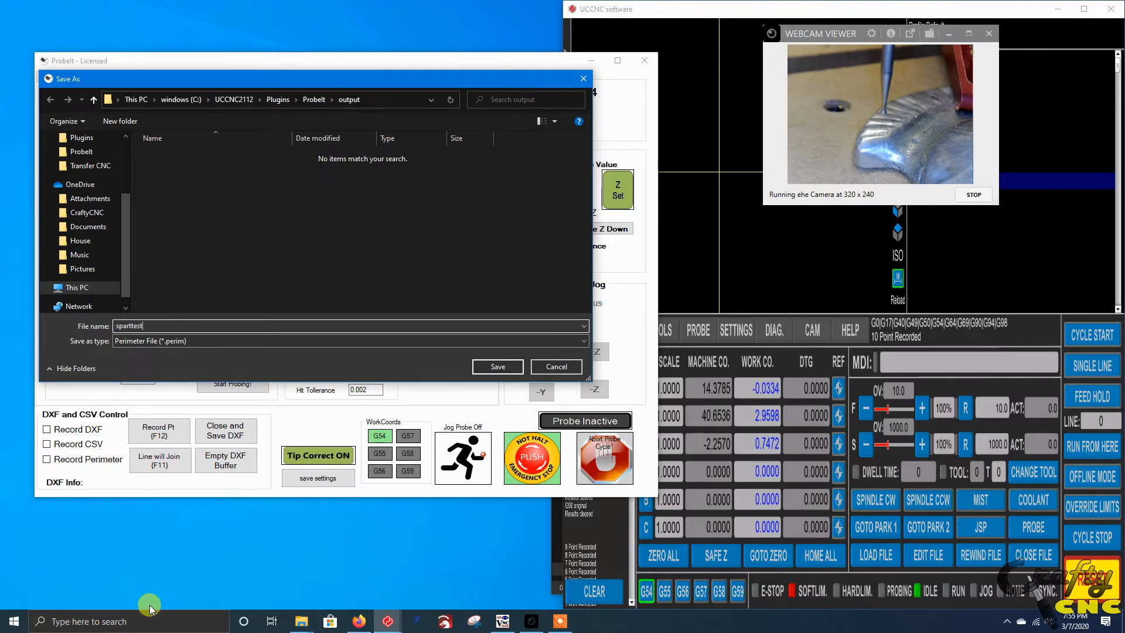
{"action": "key", "text": "Return"}
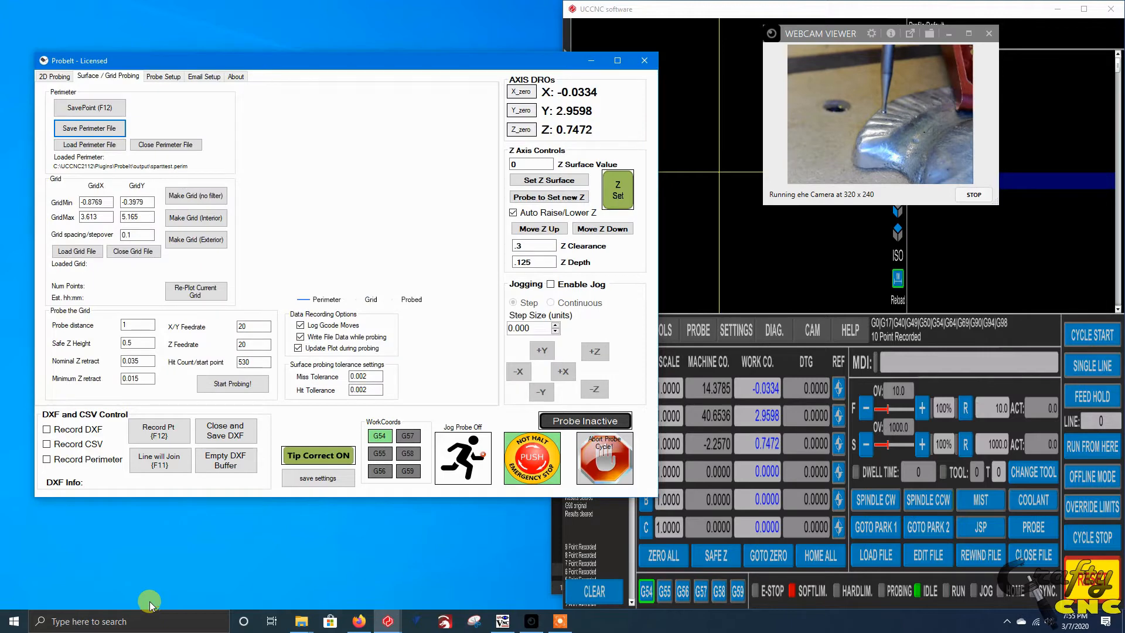
- Load sparttest.perim and make an interior grid within the perimeter using a grid spacing of 0.1
{"action": "left_click", "coordinate": [108, 144]}
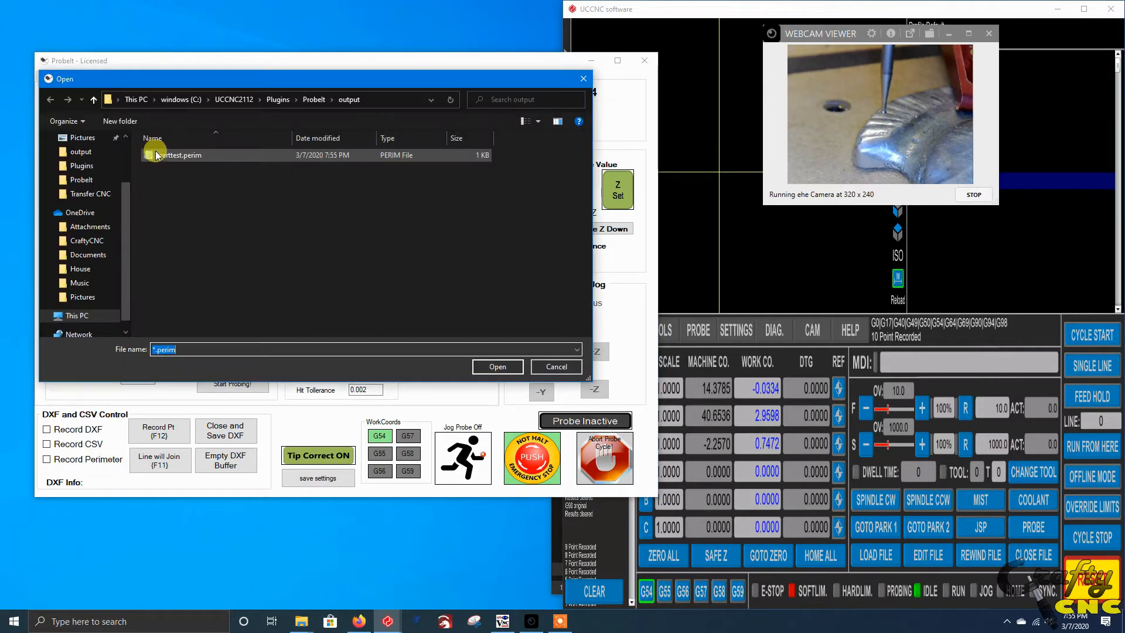
{"action": "double_click", "coordinate": [175, 156]}
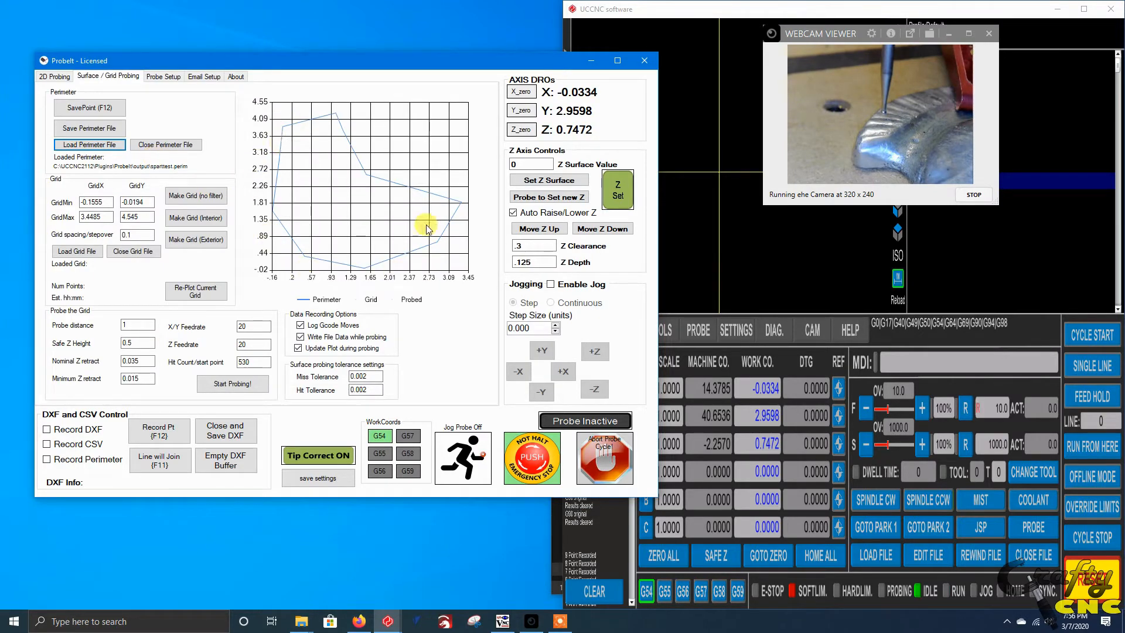
{"action": "left_click", "coordinate": [196, 218]}
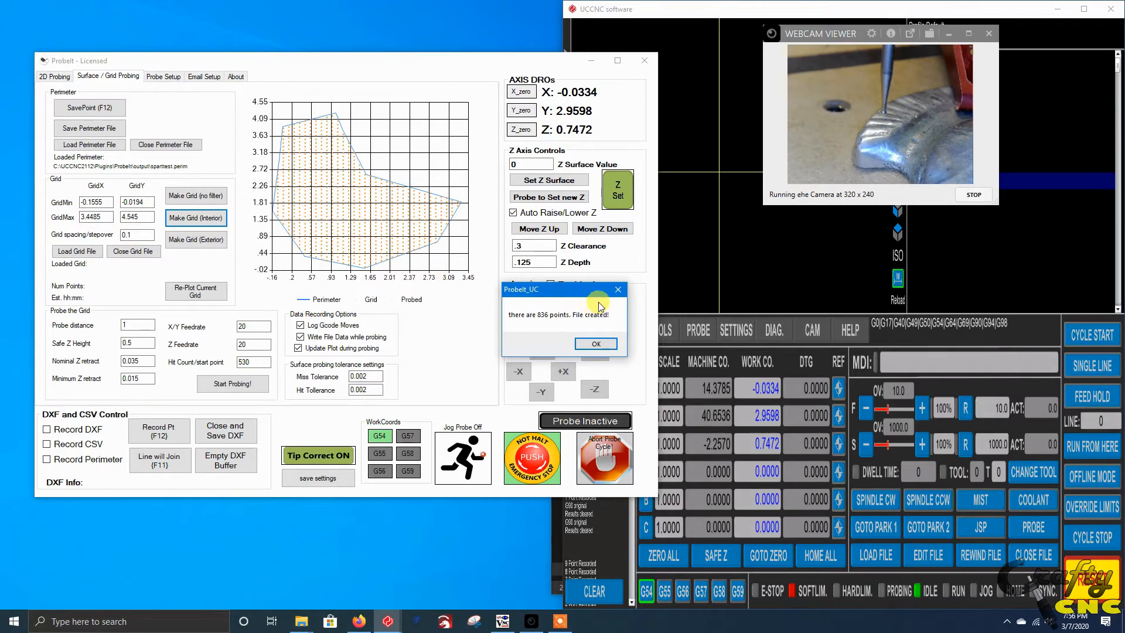
{"action": "left_click", "coordinate": [599, 343]}
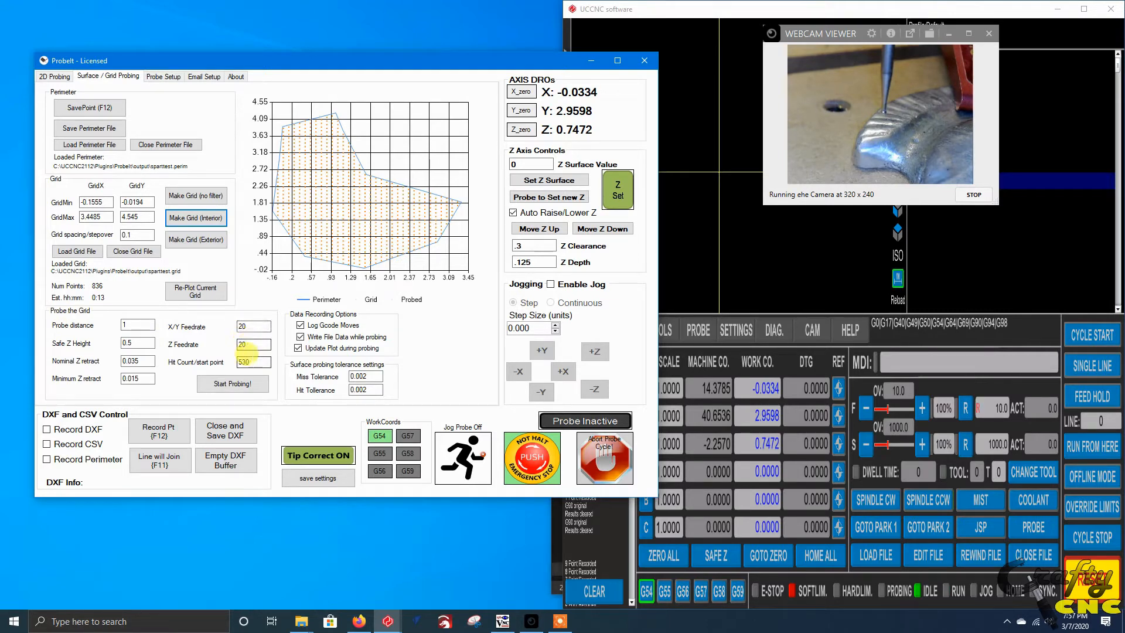
- Set the hit count/start point to 1 and start probing the sparttest.grid grid
{"action": "left_click", "coordinate": [240, 361]}
{"action": "double_click", "coordinate": [240, 361]}
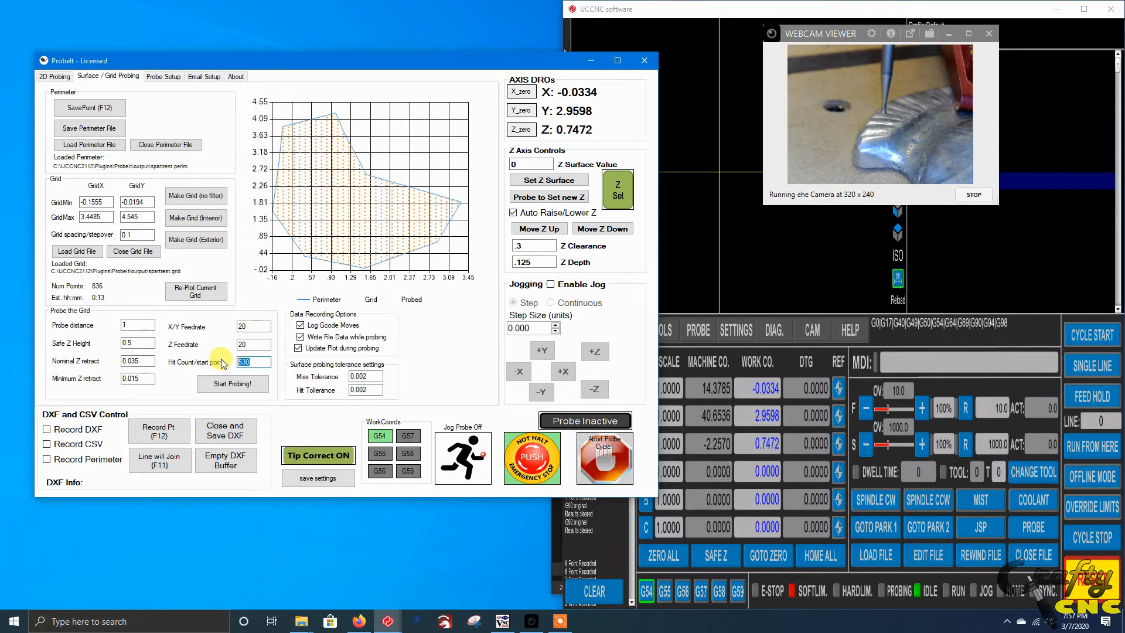
{"action": "type", "text": "1"}
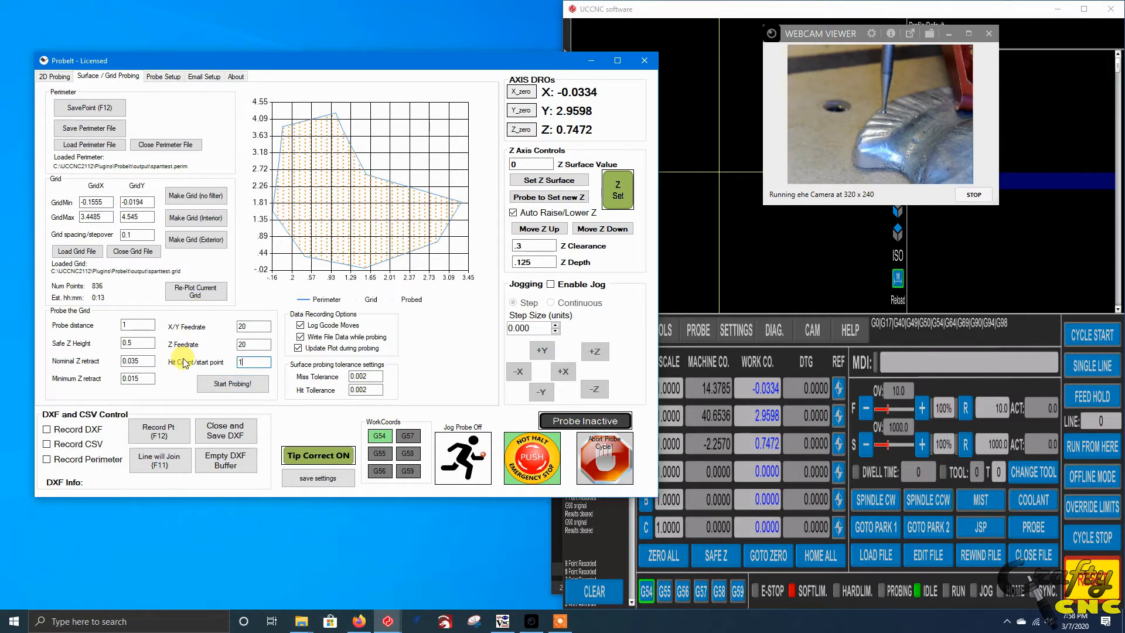
{"action": "left_click", "coordinate": [224, 385]}
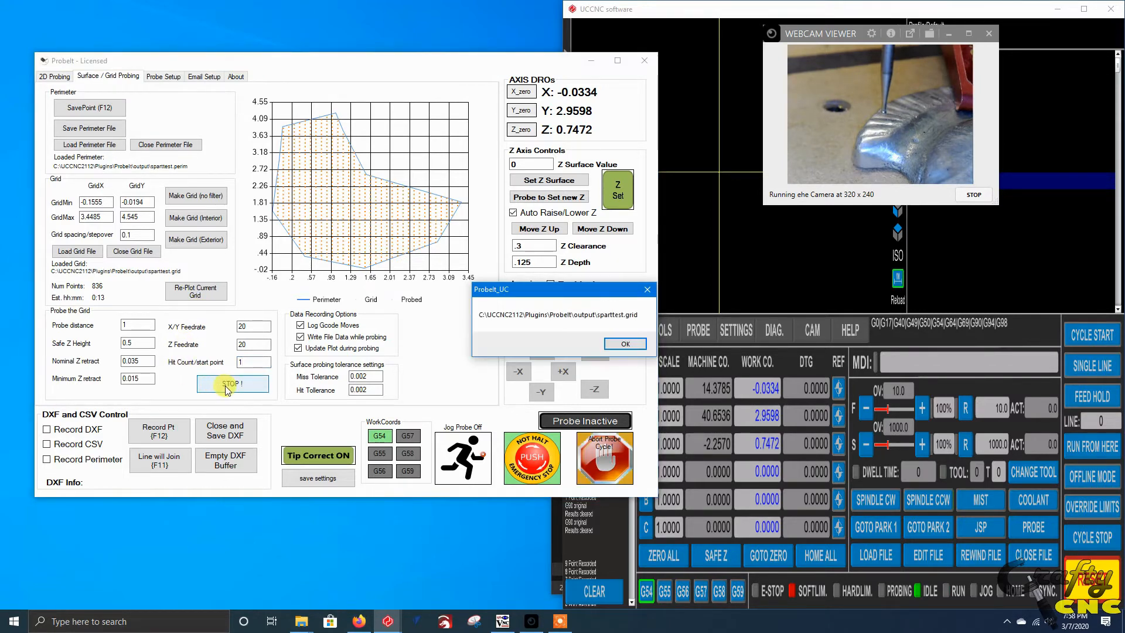
{"action": "left_click", "coordinate": [625, 344]}
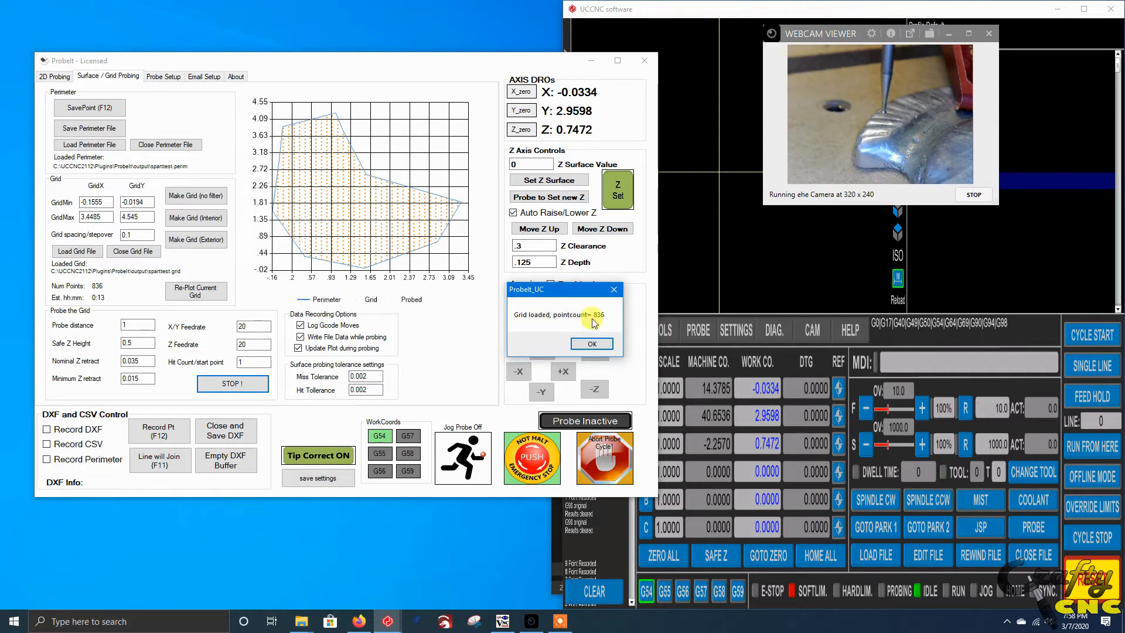
{"action": "left_click", "coordinate": [592, 344]}
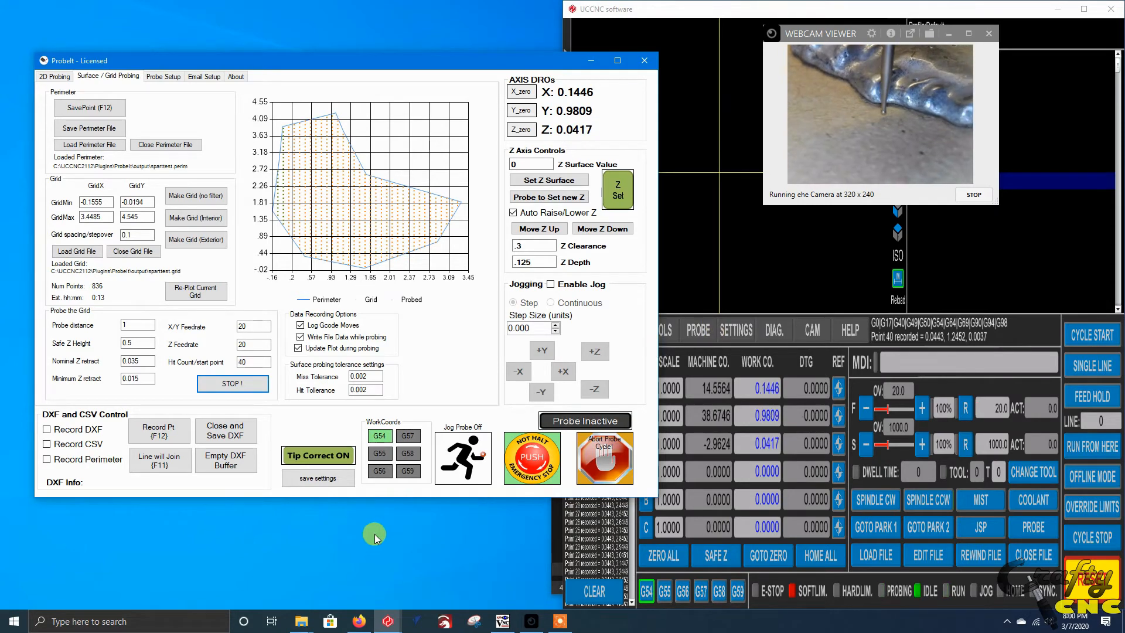
- Bring up the ProbeIt output folder in File Explorer to examine the files written during probing
{"action": "left_click", "coordinate": [300, 622]}
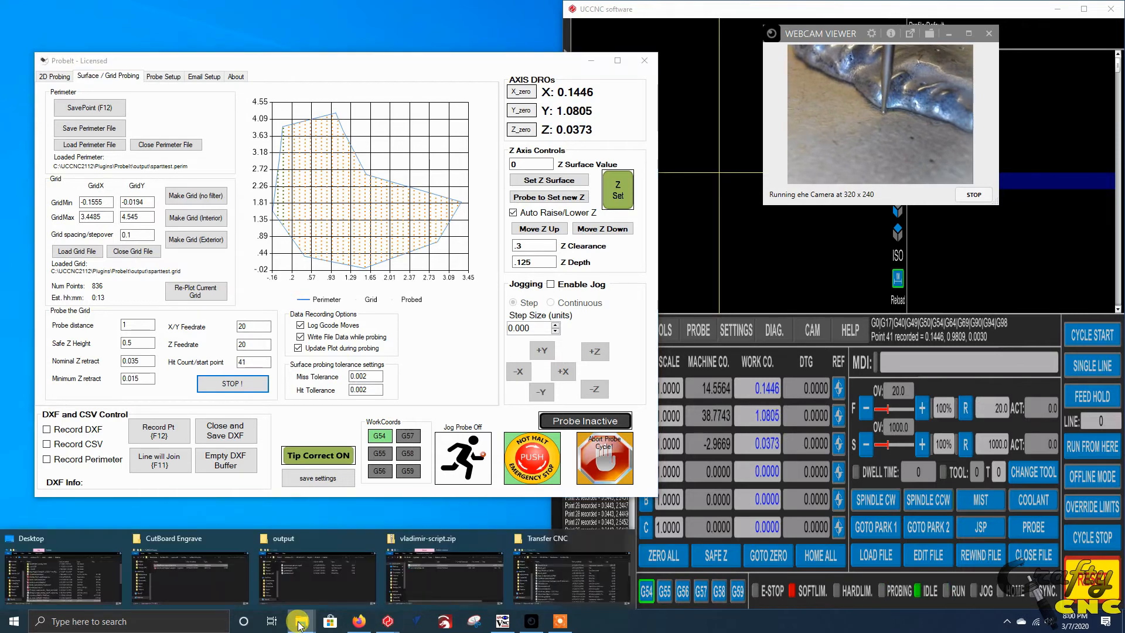
{"action": "mouse_move", "coordinate": [519, 577]}
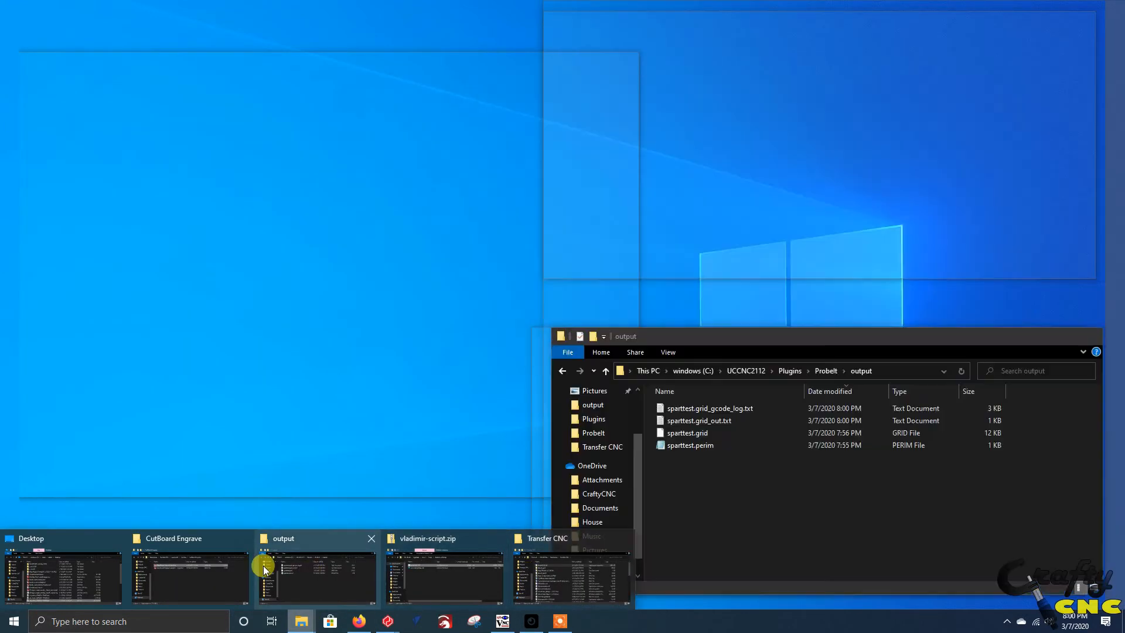
{"action": "left_click", "coordinate": [262, 564]}
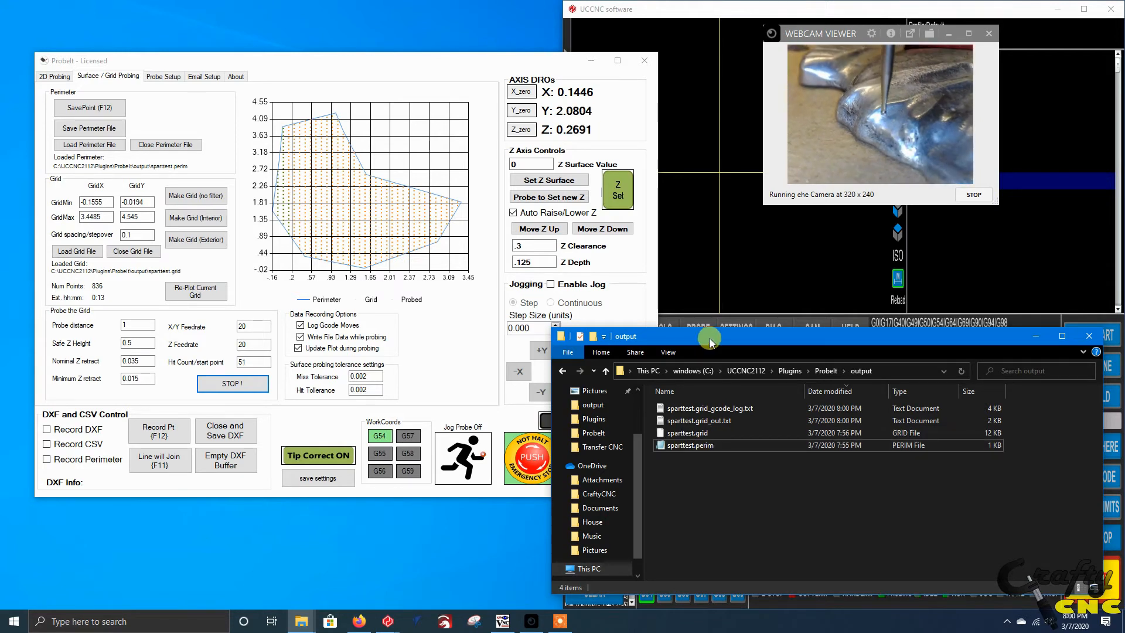
{"action": "left_click_drag", "start_coordinate": [710, 341], "coordinate": [716, 341]}
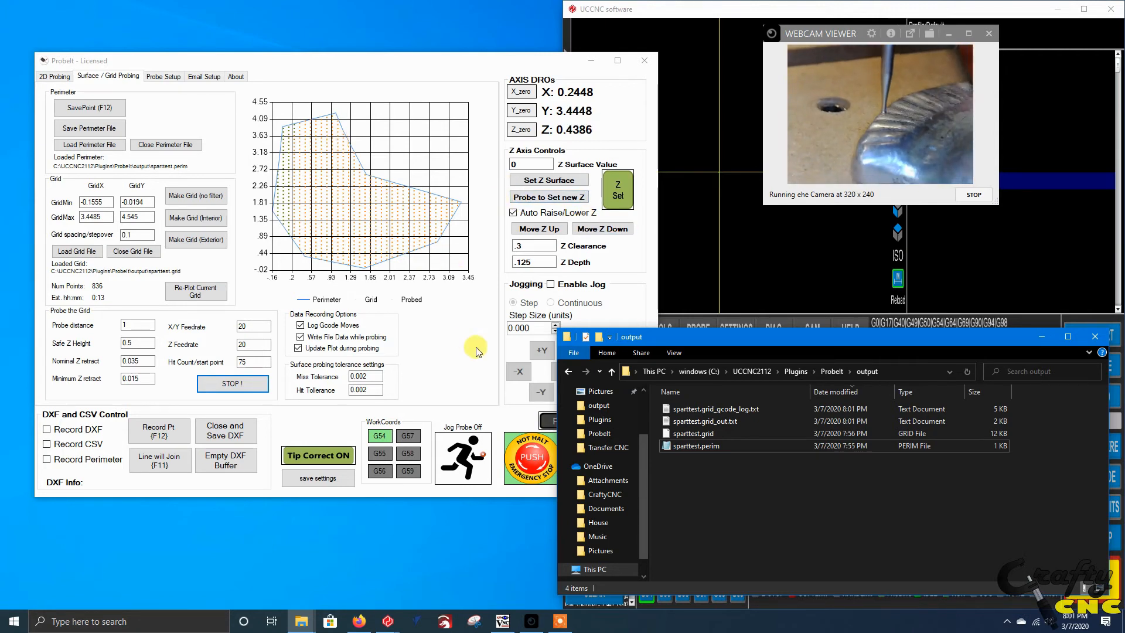
{"action": "left_click", "coordinate": [564, 622]}
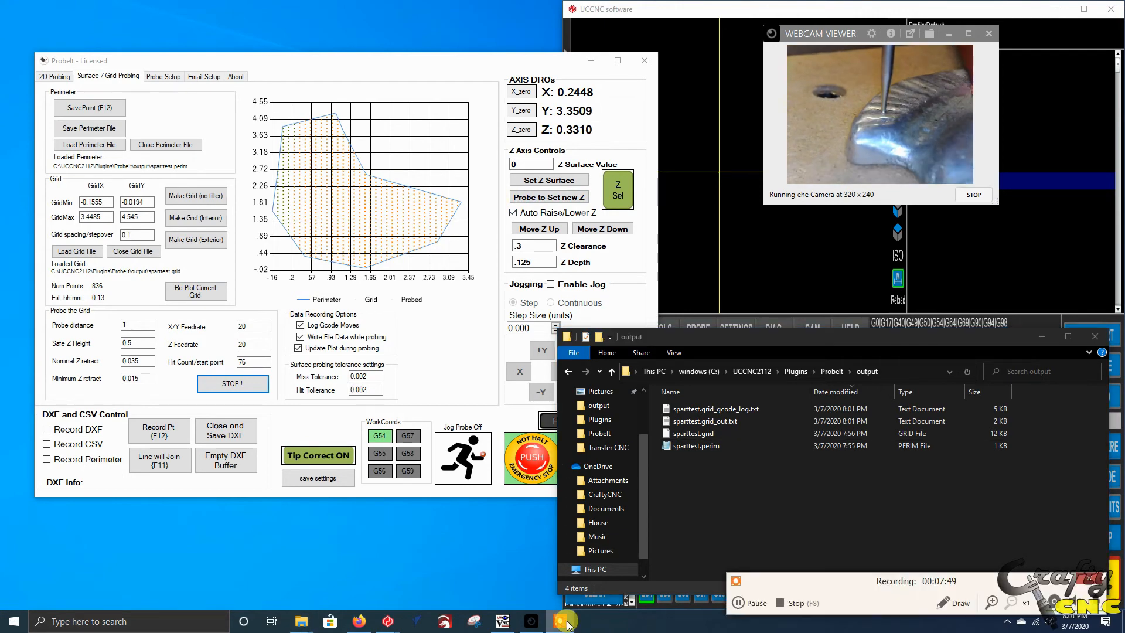
{"action": "left_click", "coordinate": [779, 603]}
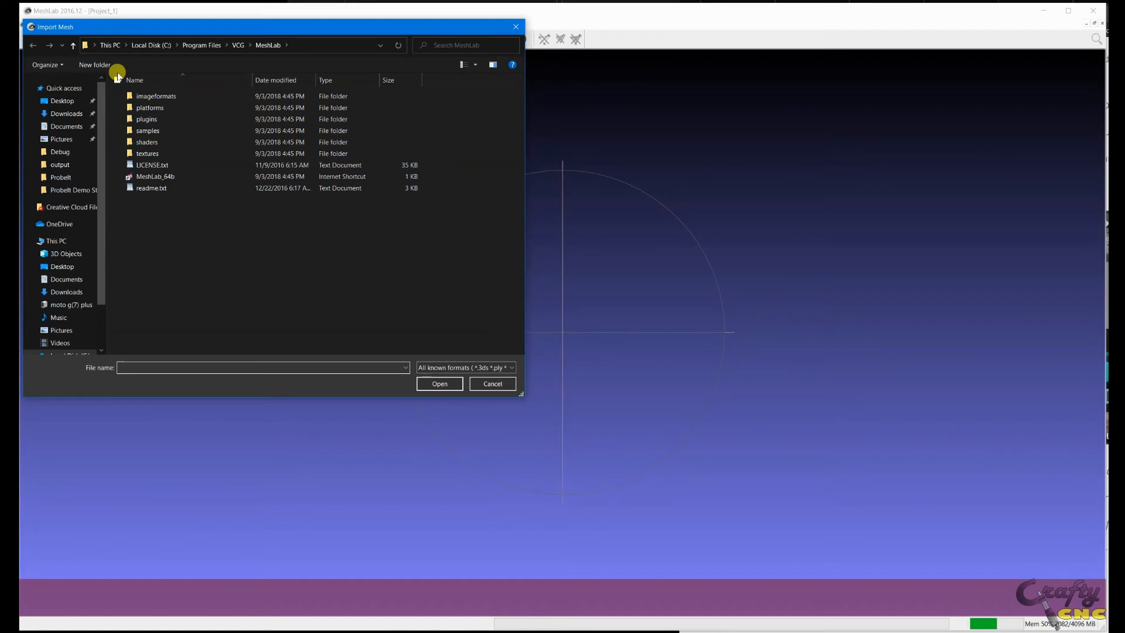
- Import sparttest.grid_out.txt from the desktop's ProbeIt Demo Stuff/test2 folder as X Y Z points with a comma separator
{"action": "left_click", "coordinate": [66, 101]}
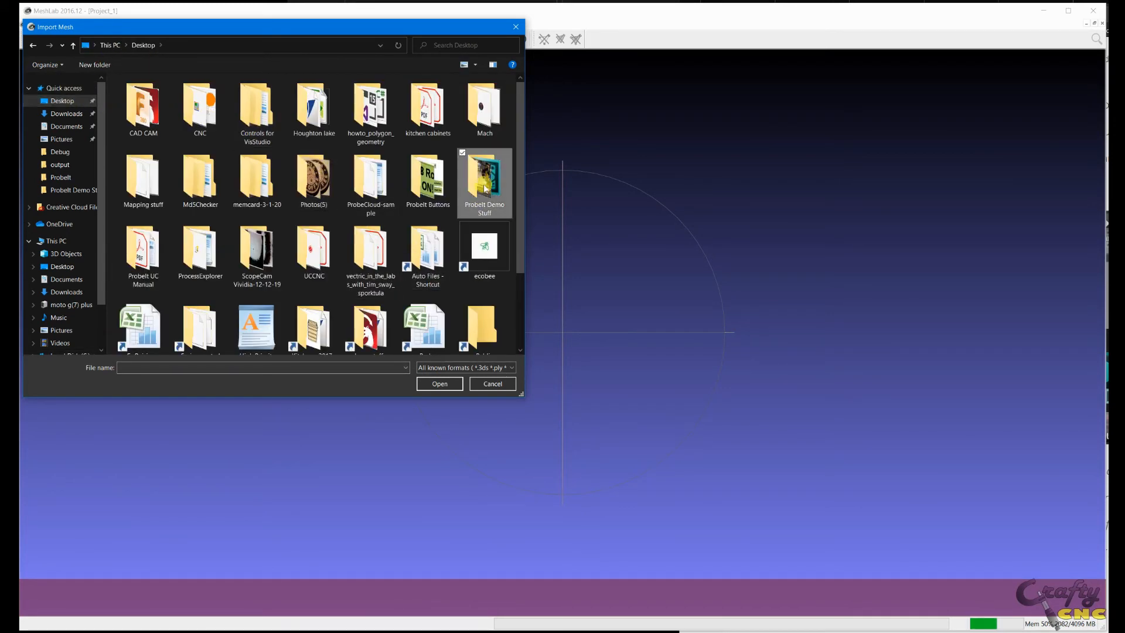
{"action": "double_click", "coordinate": [485, 189]}
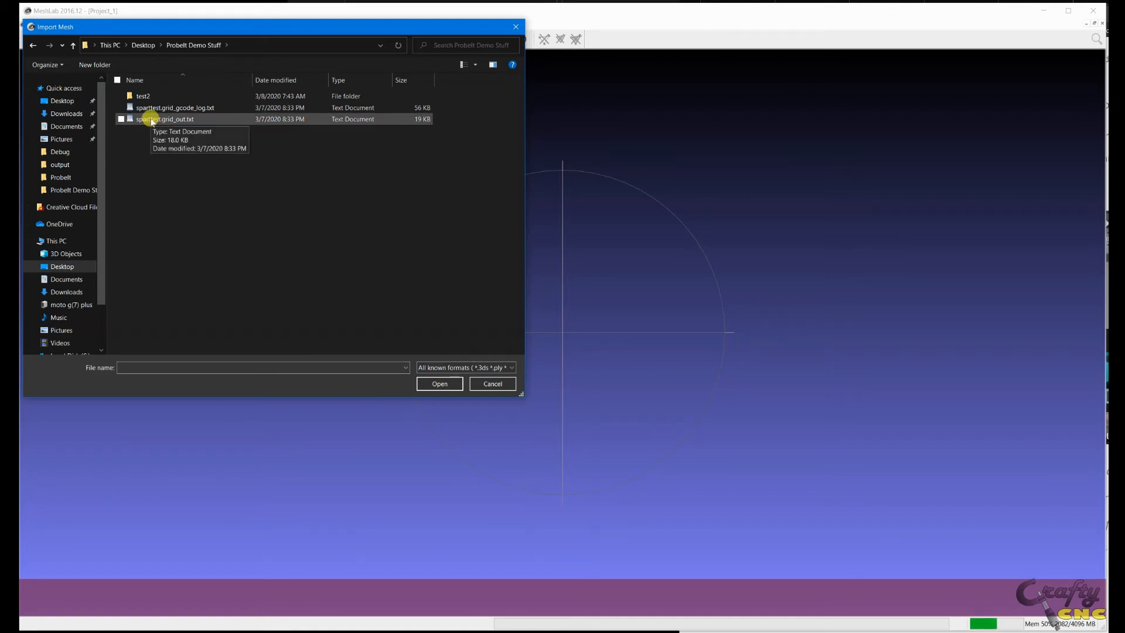
{"action": "double_click", "coordinate": [141, 97]}
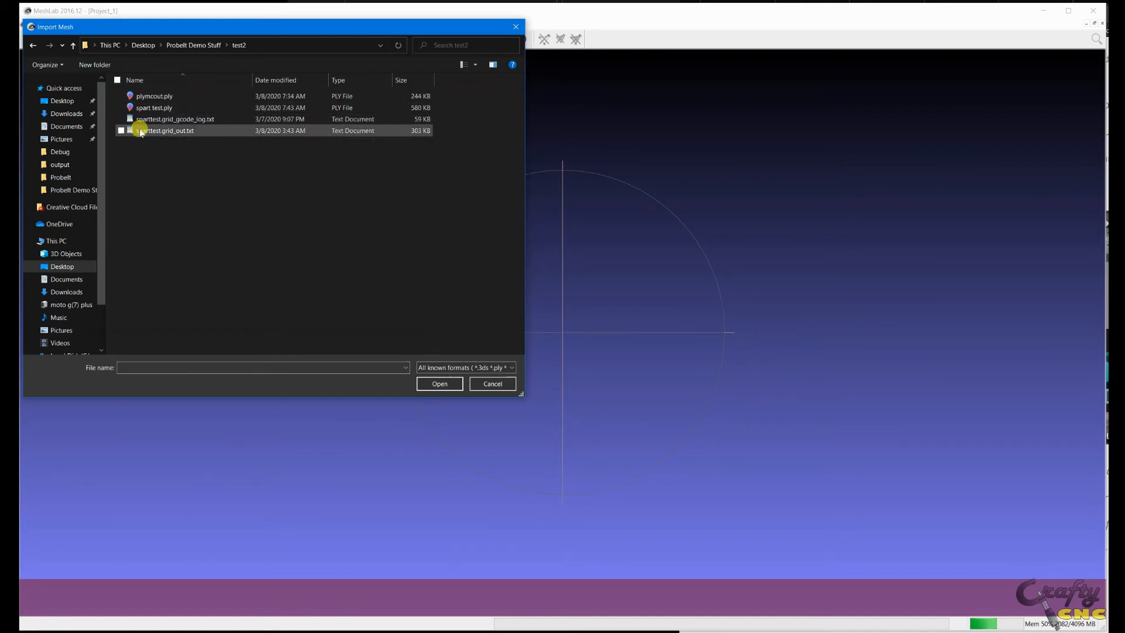
{"action": "double_click", "coordinate": [141, 130]}
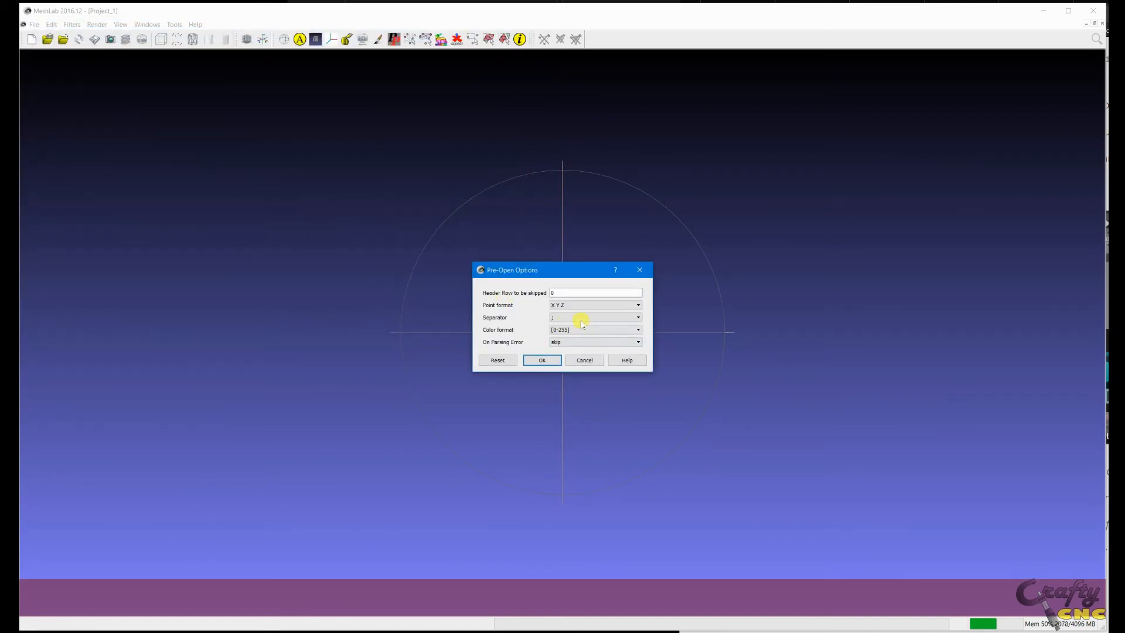
{"action": "left_click", "coordinate": [578, 317]}
{"action": "left_click", "coordinate": [559, 335]}
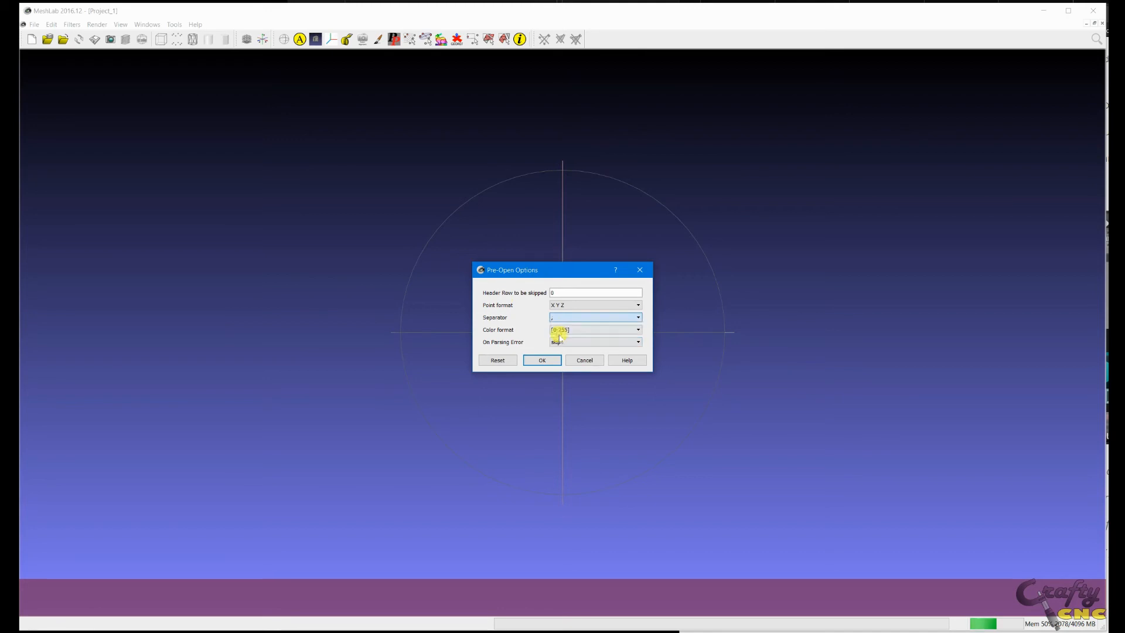
{"action": "left_click", "coordinate": [542, 361]}
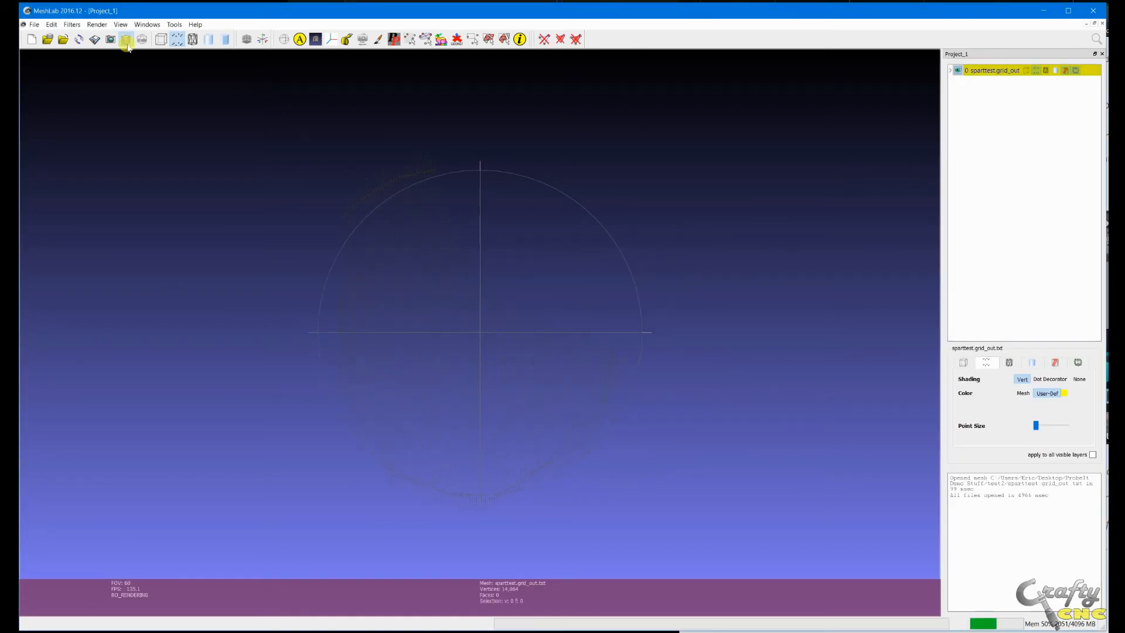
- Compute normals for the imported point set with 10 neighbours, using View Pos. as viewpoint and flipping normals with respect to it
{"action": "left_click", "coordinate": [71, 25]}
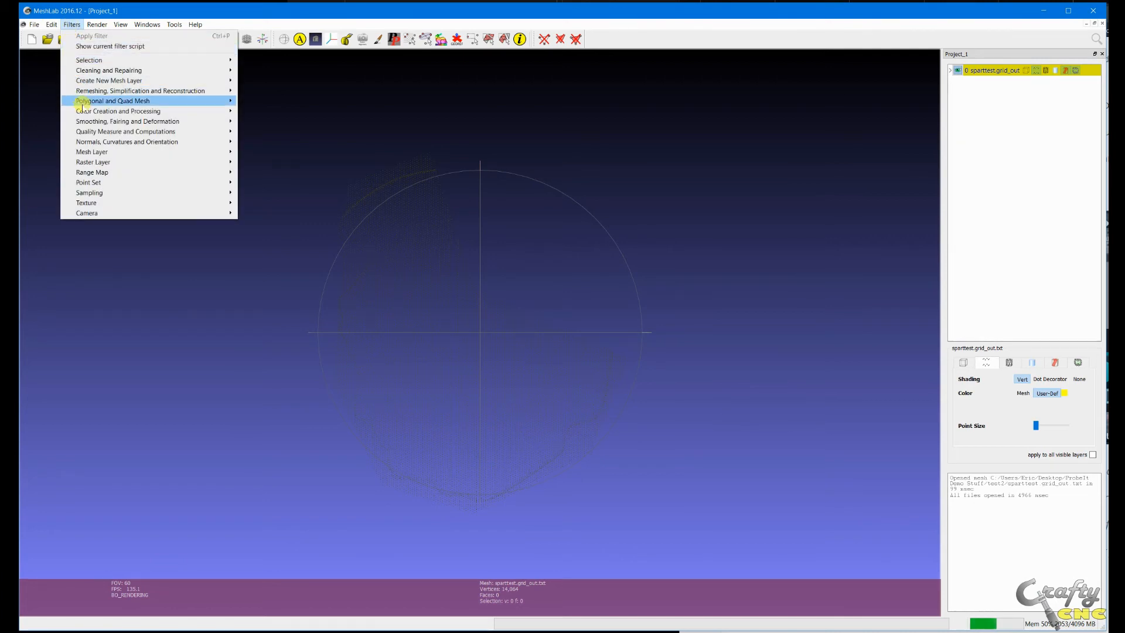
{"action": "mouse_move", "coordinate": [111, 185]}
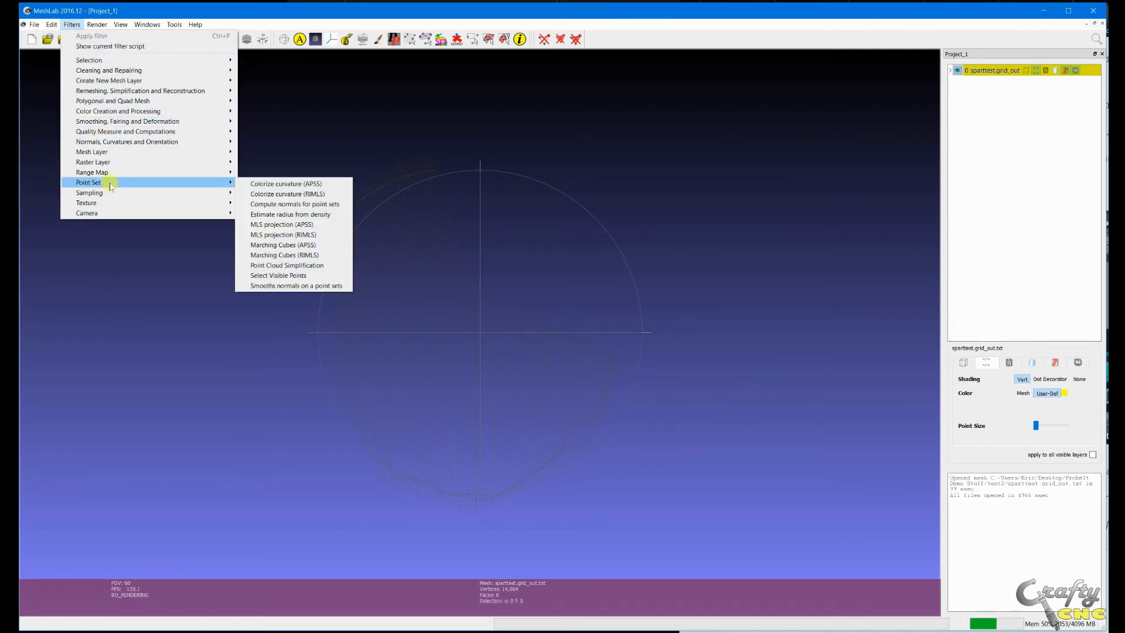
{"action": "left_click", "coordinate": [287, 204]}
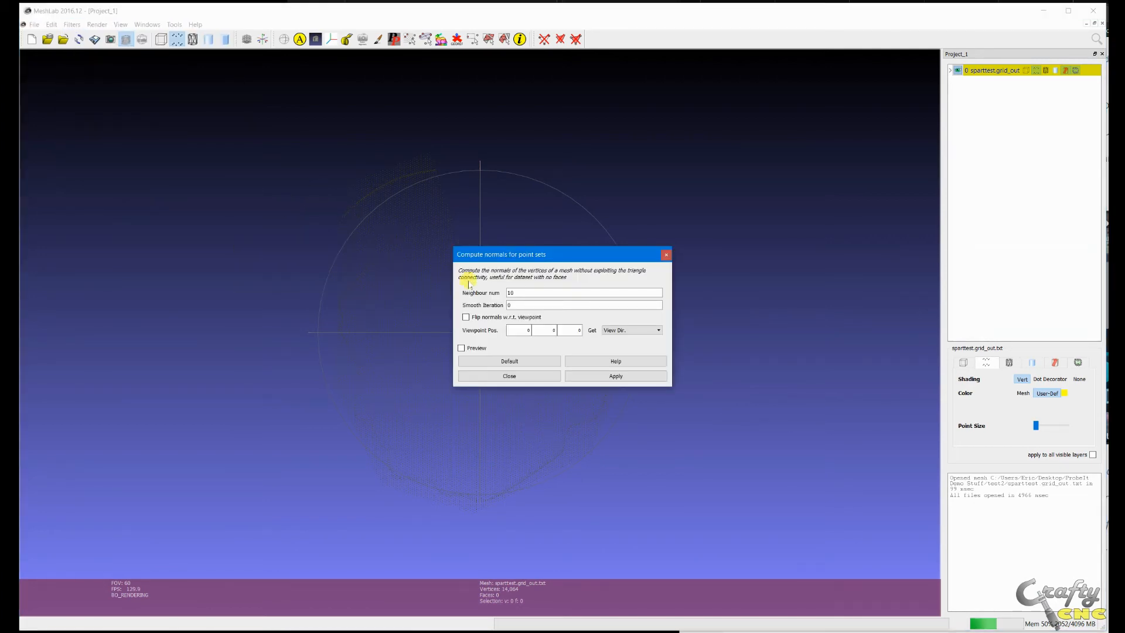
{"action": "left_click", "coordinate": [625, 330]}
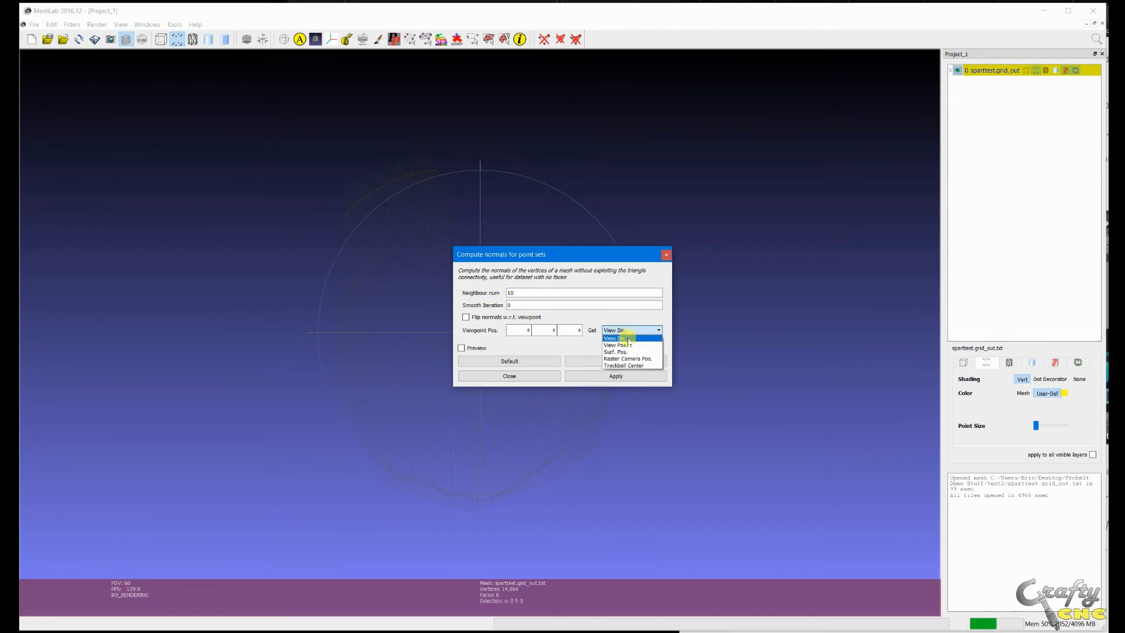
{"action": "left_click", "coordinate": [621, 340]}
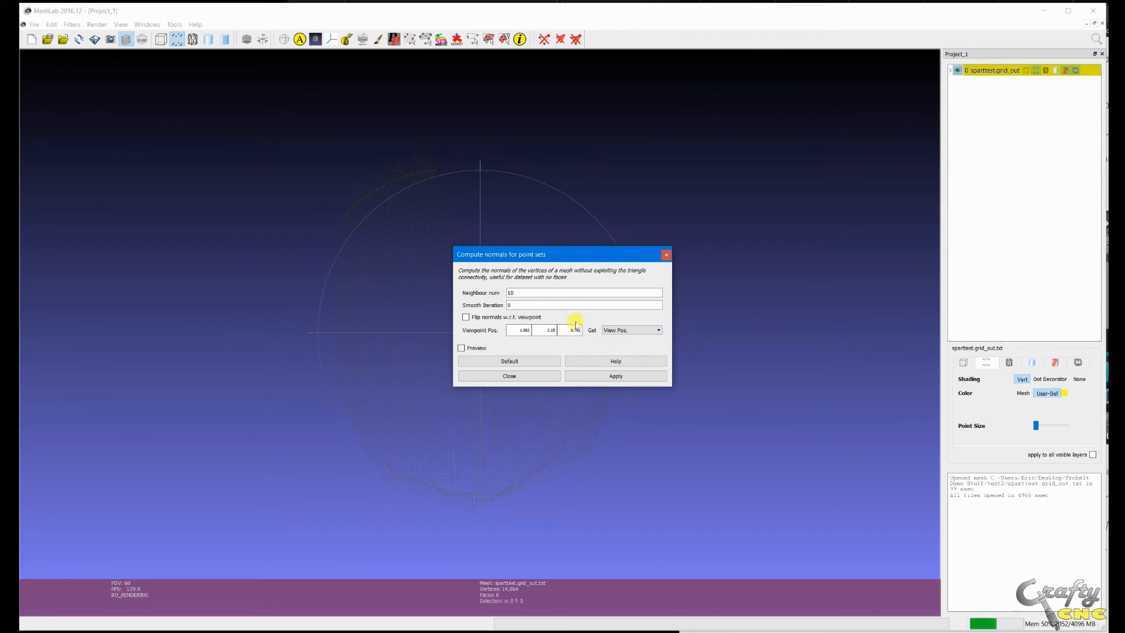
{"action": "left_click", "coordinate": [614, 377]}
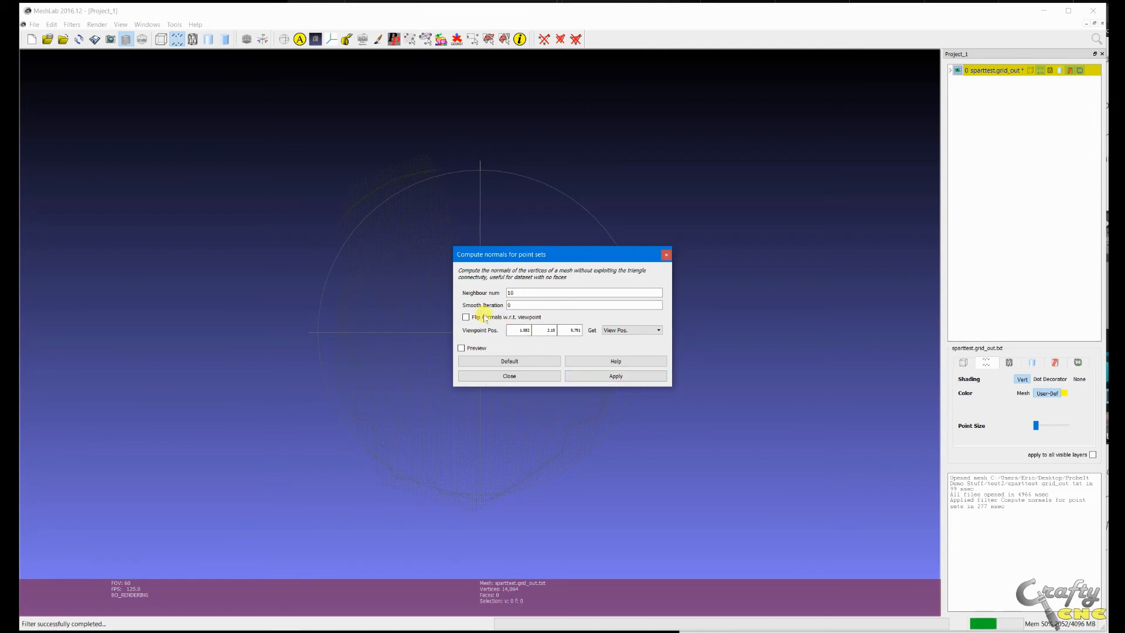
{"action": "left_click", "coordinate": [583, 375]}
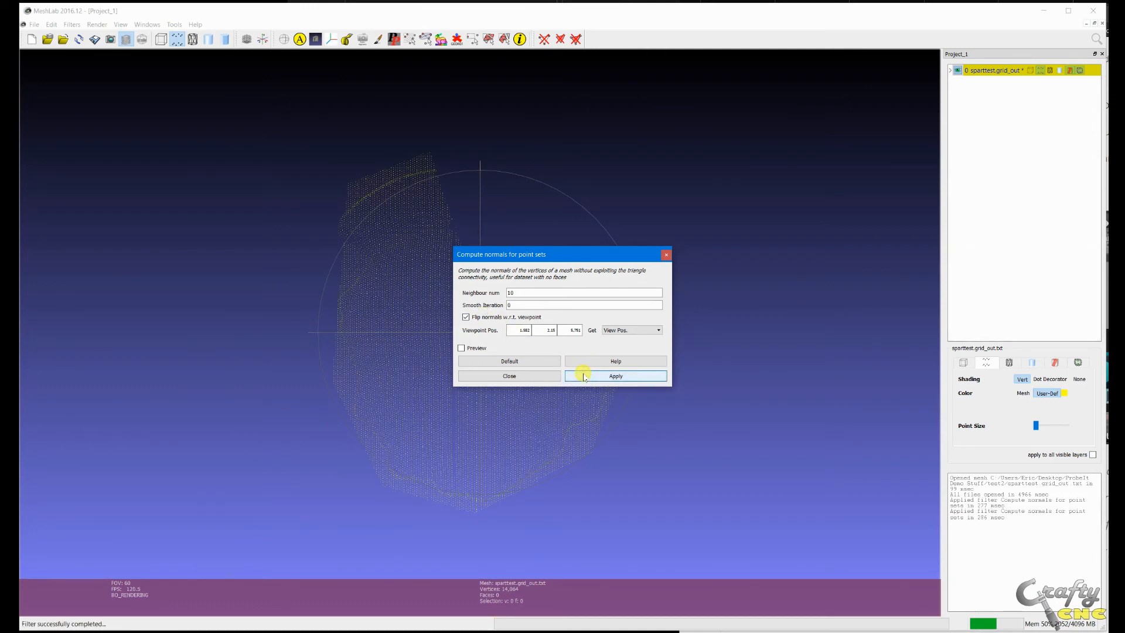
{"action": "left_click", "coordinate": [663, 256]}
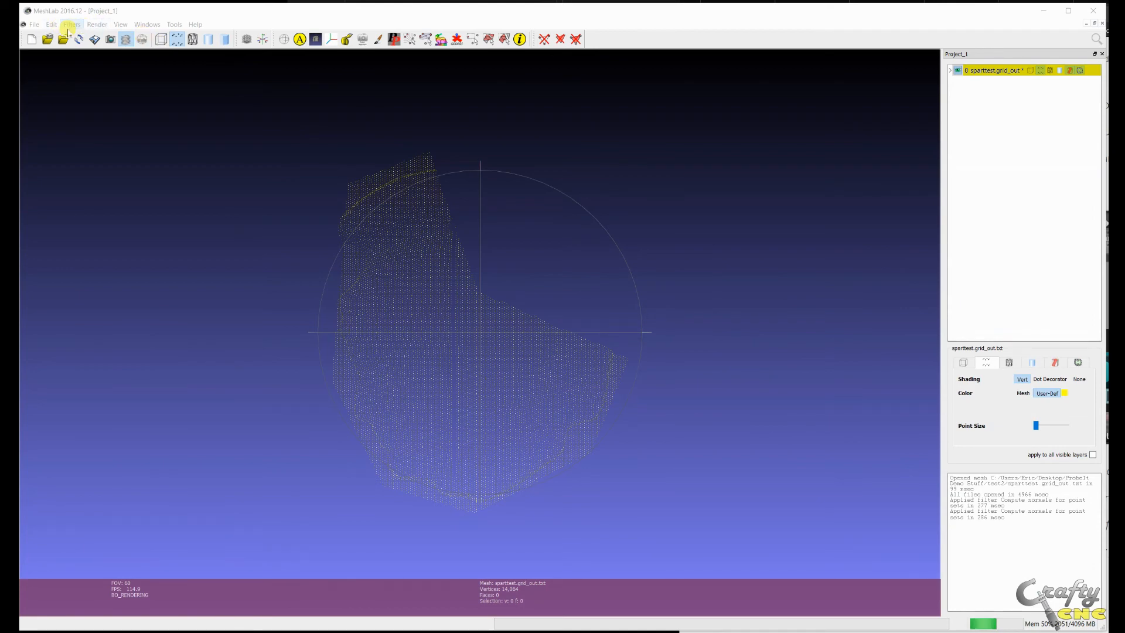
- Reconstruct the surface from the points with Ball Pivoting, using an autoguessed ball radius, 20% clustering radius and 90-degree angle threshold
{"action": "left_click", "coordinate": [69, 26]}
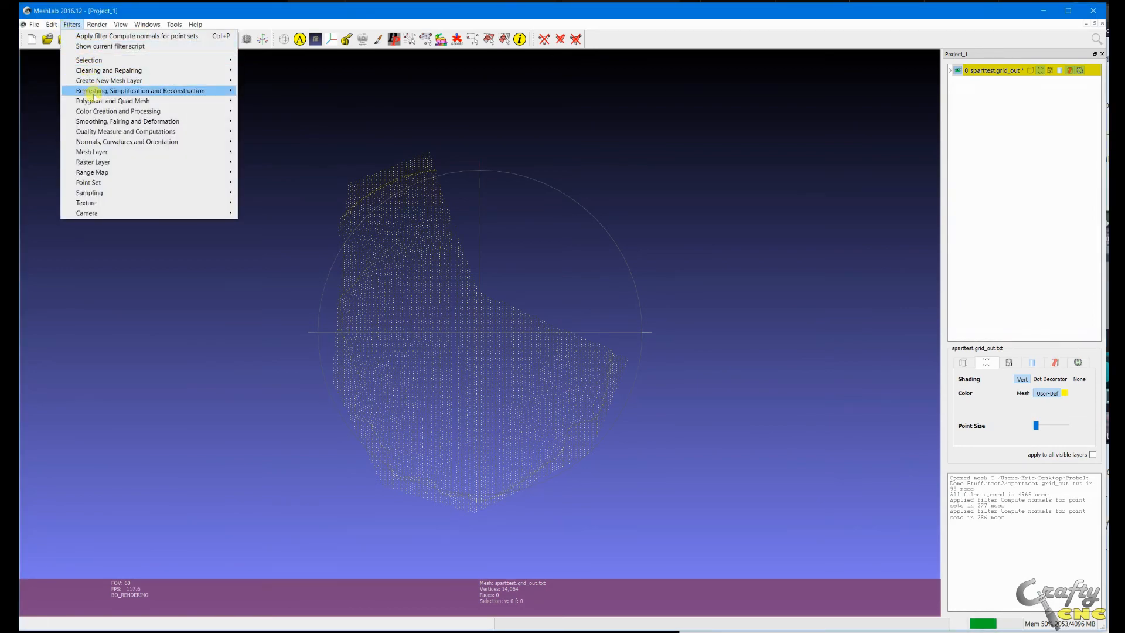
{"action": "mouse_move", "coordinate": [92, 92]}
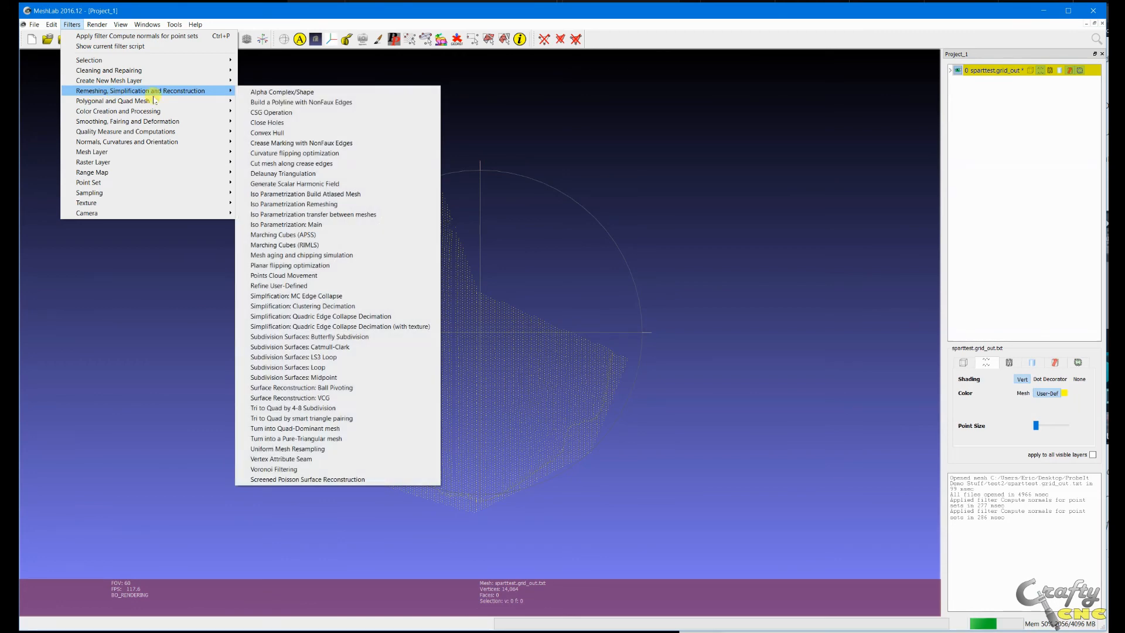
{"action": "left_click", "coordinate": [295, 388]}
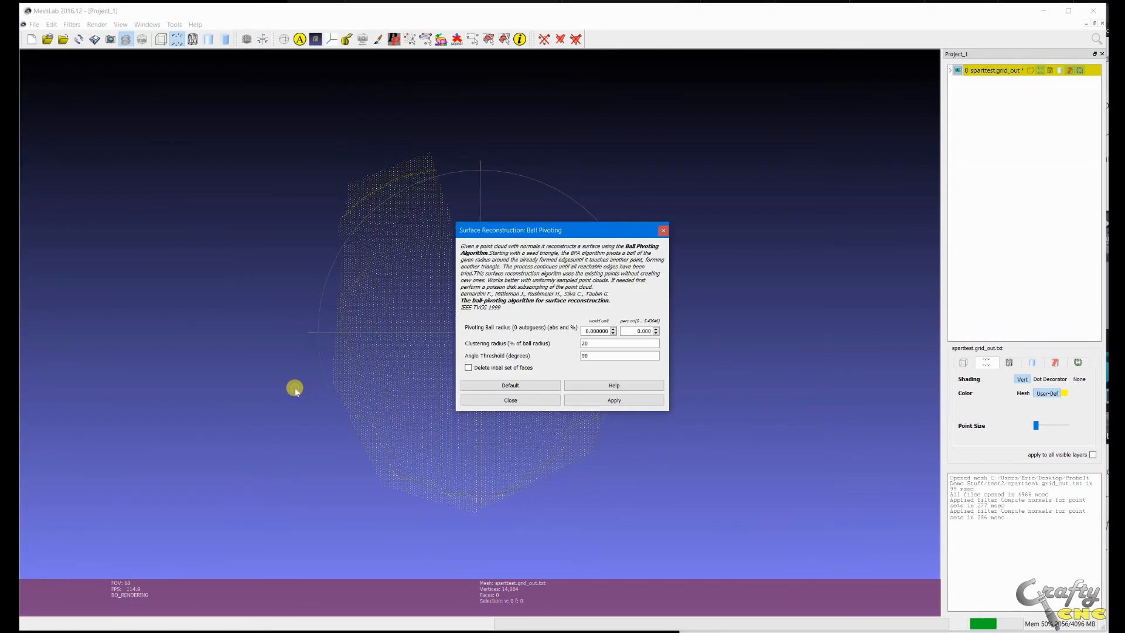
{"action": "double_click", "coordinate": [581, 343]}
{"action": "left_click", "coordinate": [573, 400]}
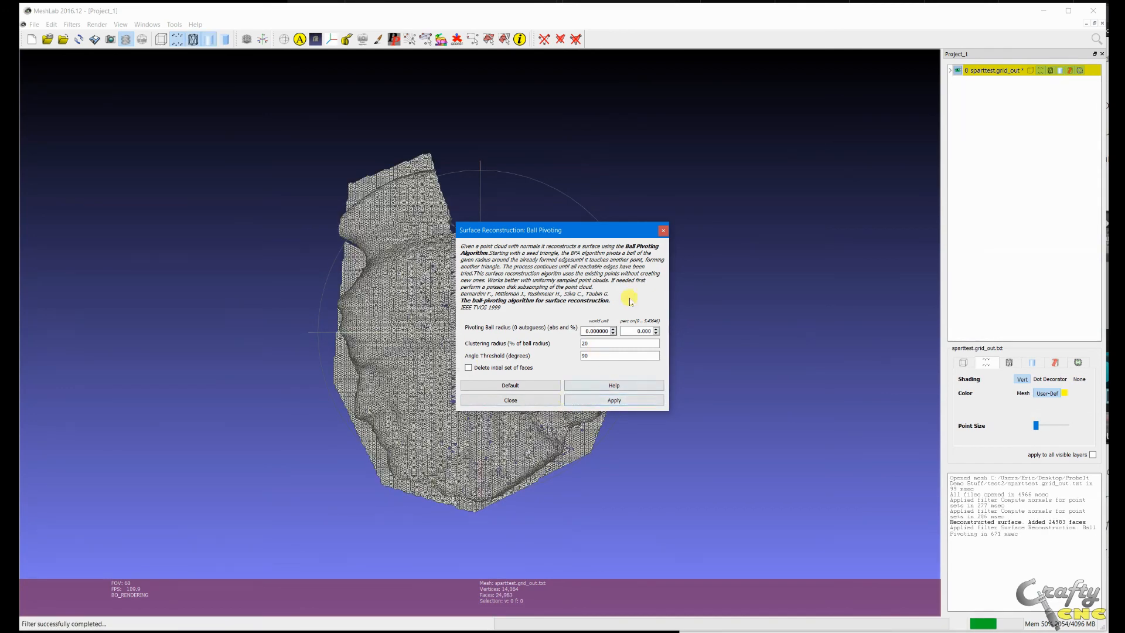
{"action": "left_click", "coordinate": [664, 232]}
- Examine the reconstructed surface mesh from several angles
{"action": "left_click_drag", "start_coordinate": [492, 367], "coordinate": [515, 428]}
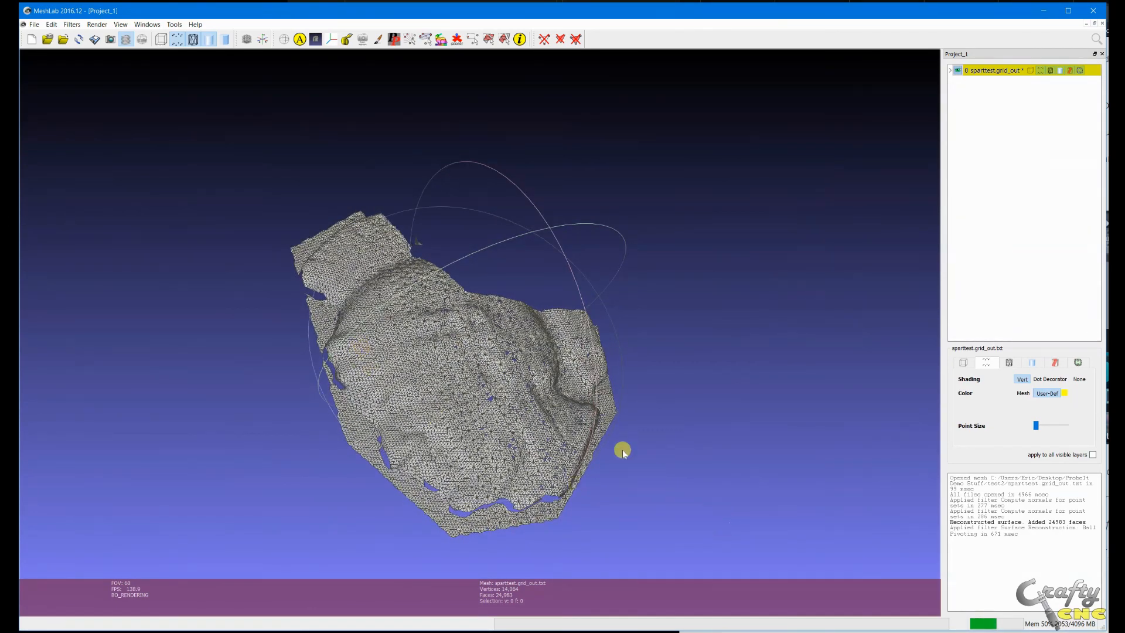
{"action": "left_click_drag", "start_coordinate": [620, 449], "coordinate": [431, 484]}
{"action": "left_click_drag", "start_coordinate": [457, 326], "coordinate": [689, 350]}
{"action": "left_click_drag", "start_coordinate": [387, 349], "coordinate": [354, 170]}
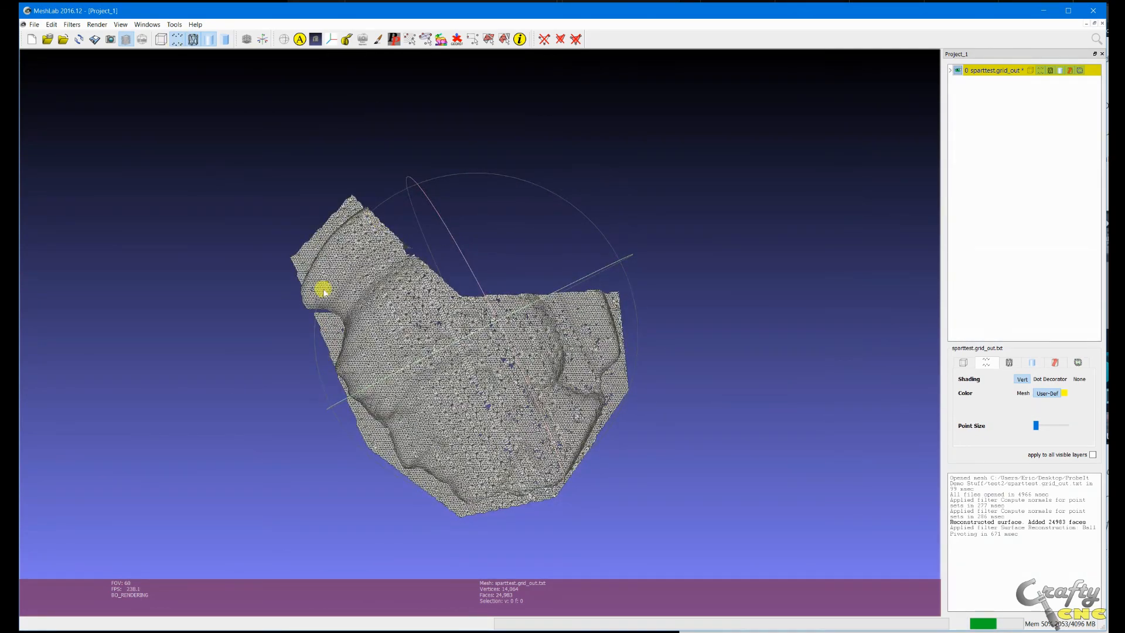